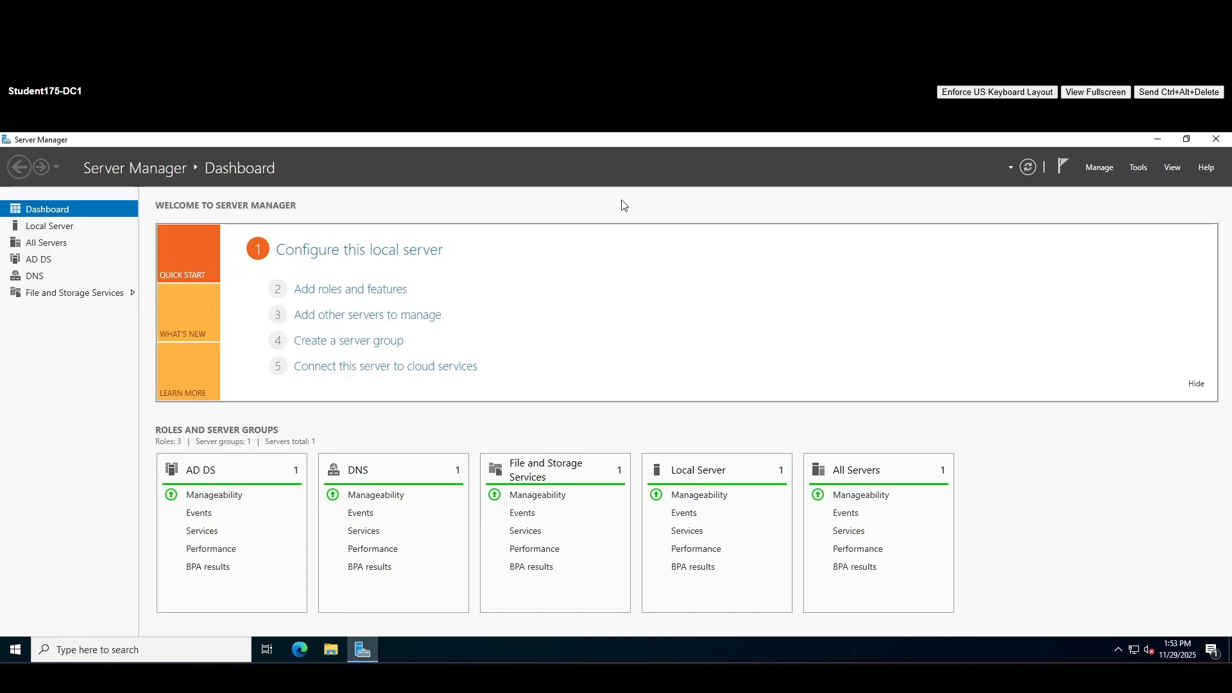
Open Active Directory Users and Computers from the Server Manager Tools menu
click(1136, 166)
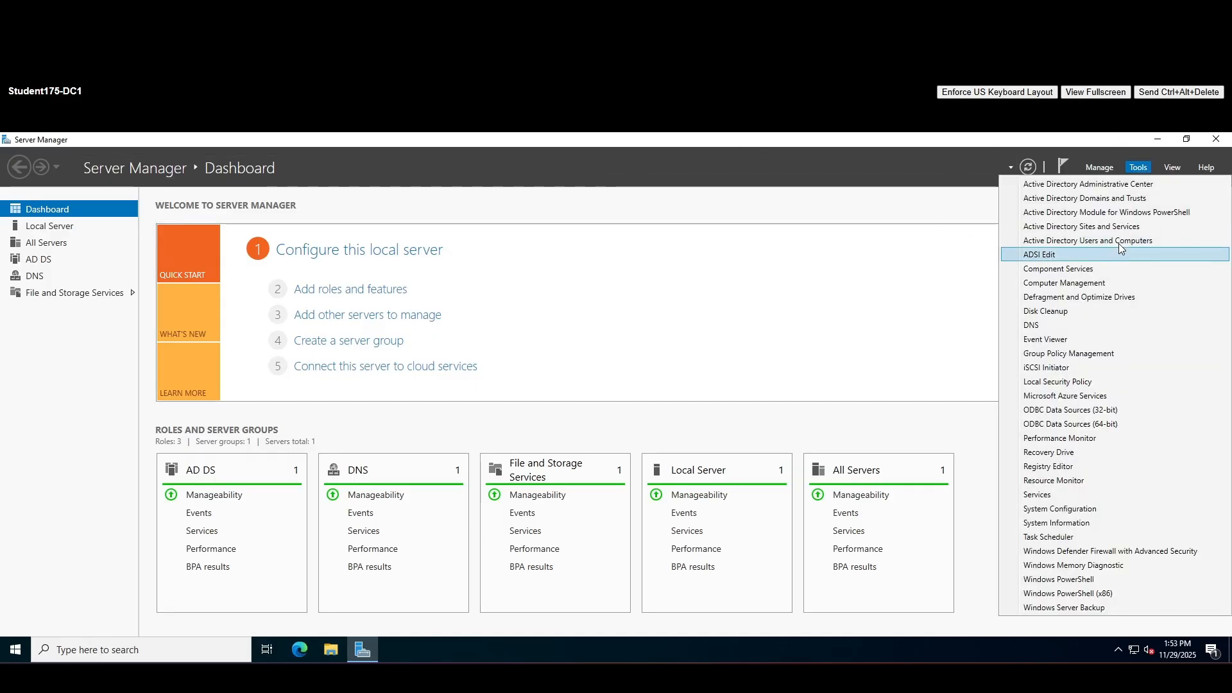
click(1089, 242)
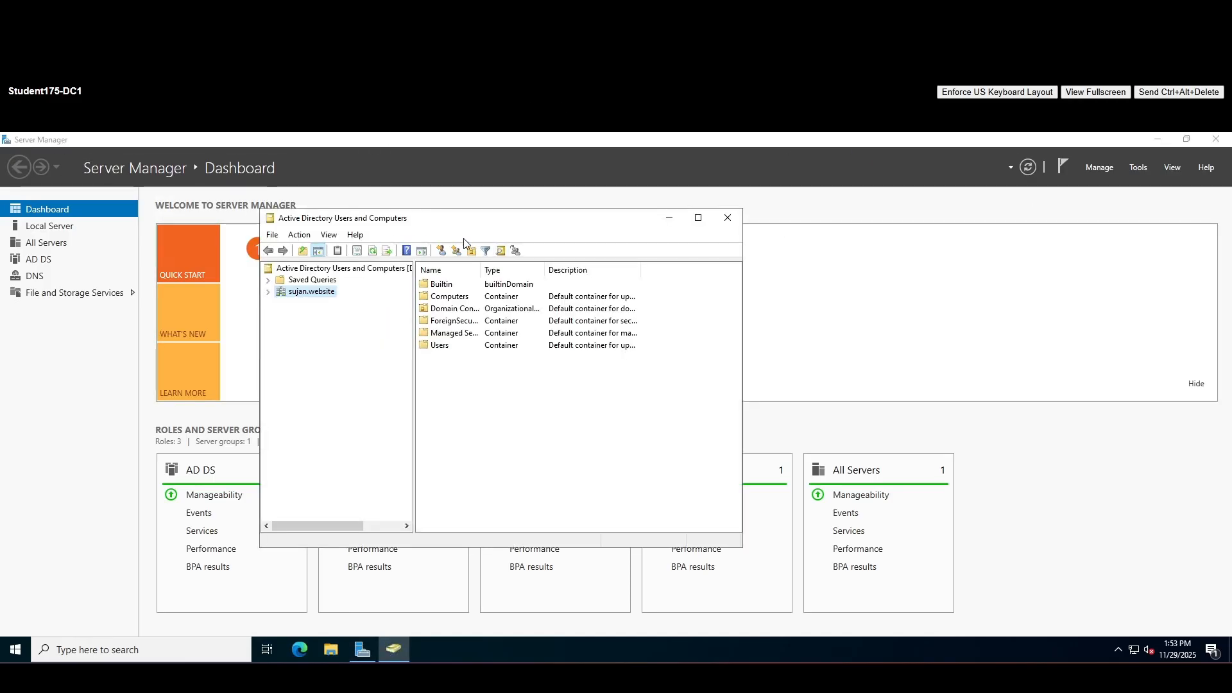
Expand sujan.website and add a new Employees organizational unit directly beneath the domain
drag(507, 231, 578, 216)
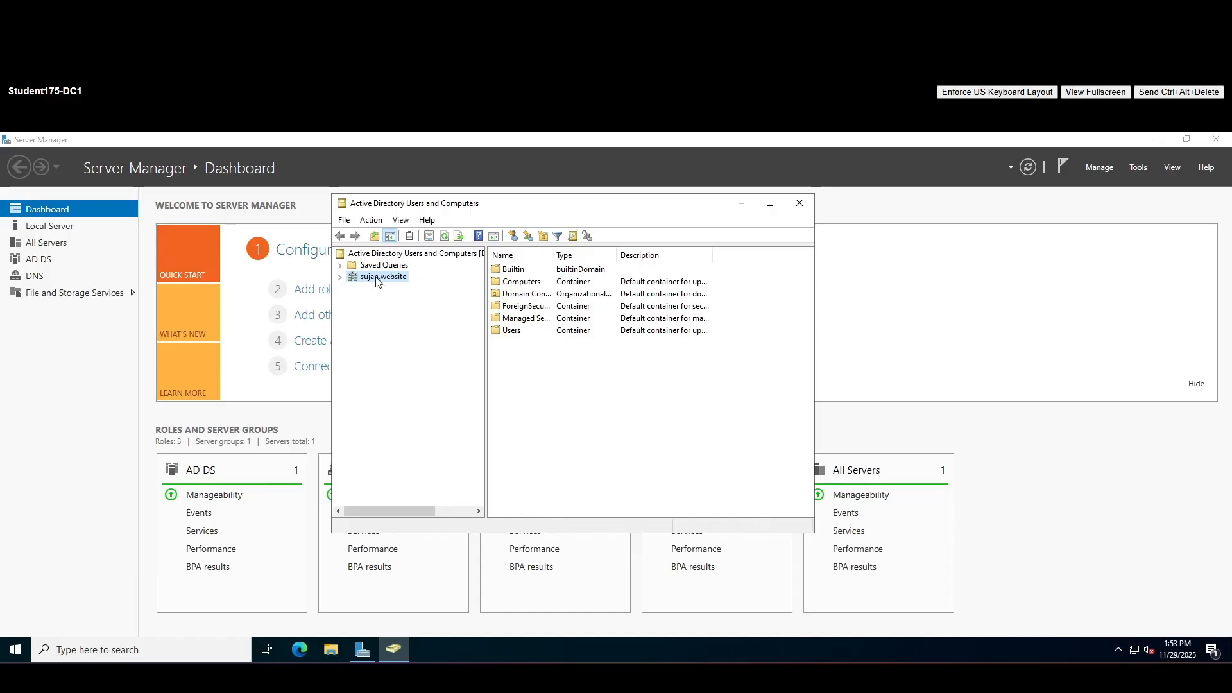
click(340, 278)
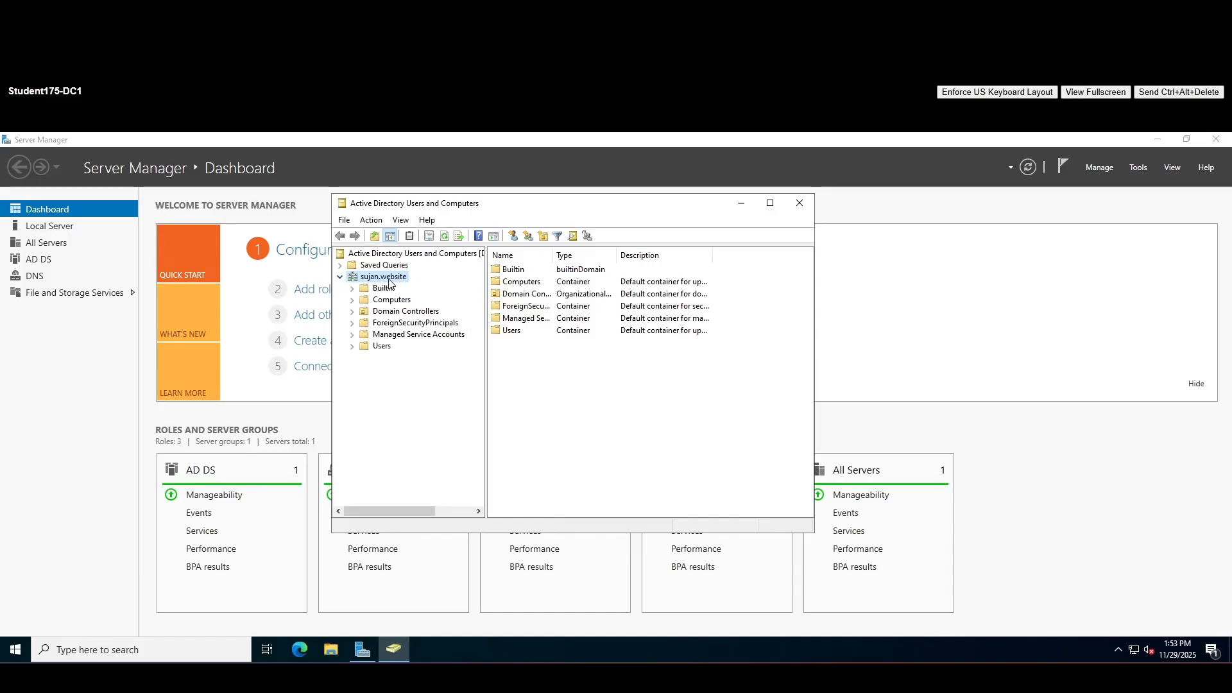
right_click(377, 280)
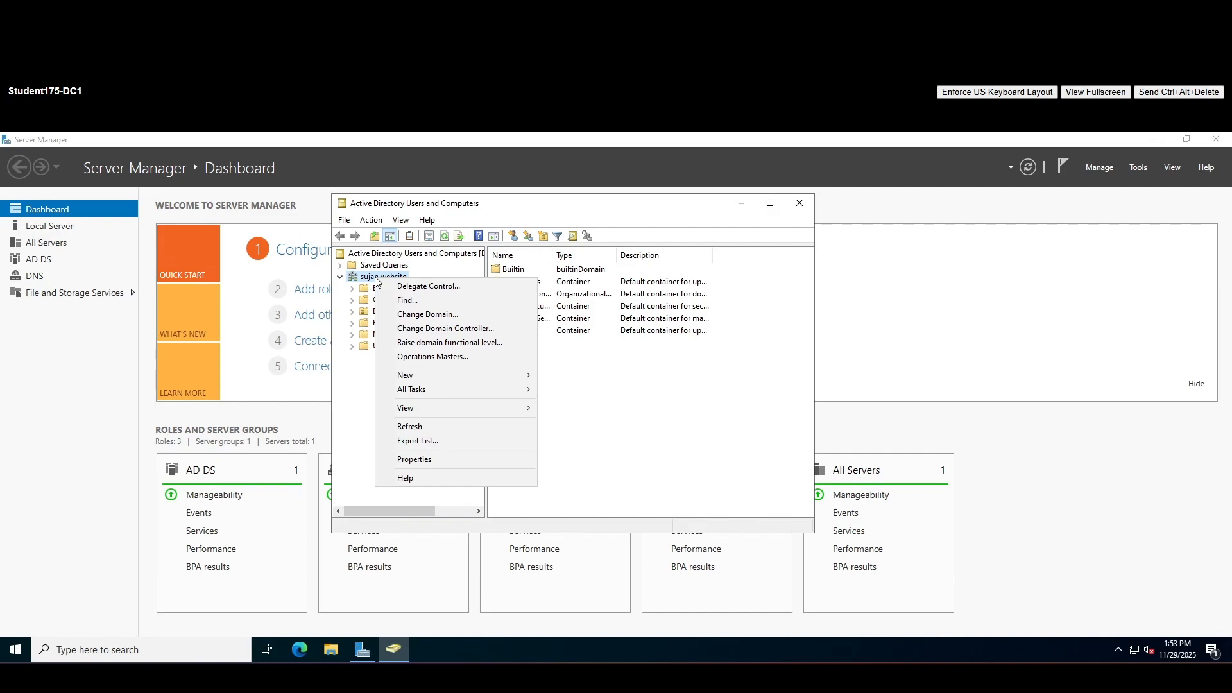
mouse_move(475, 377)
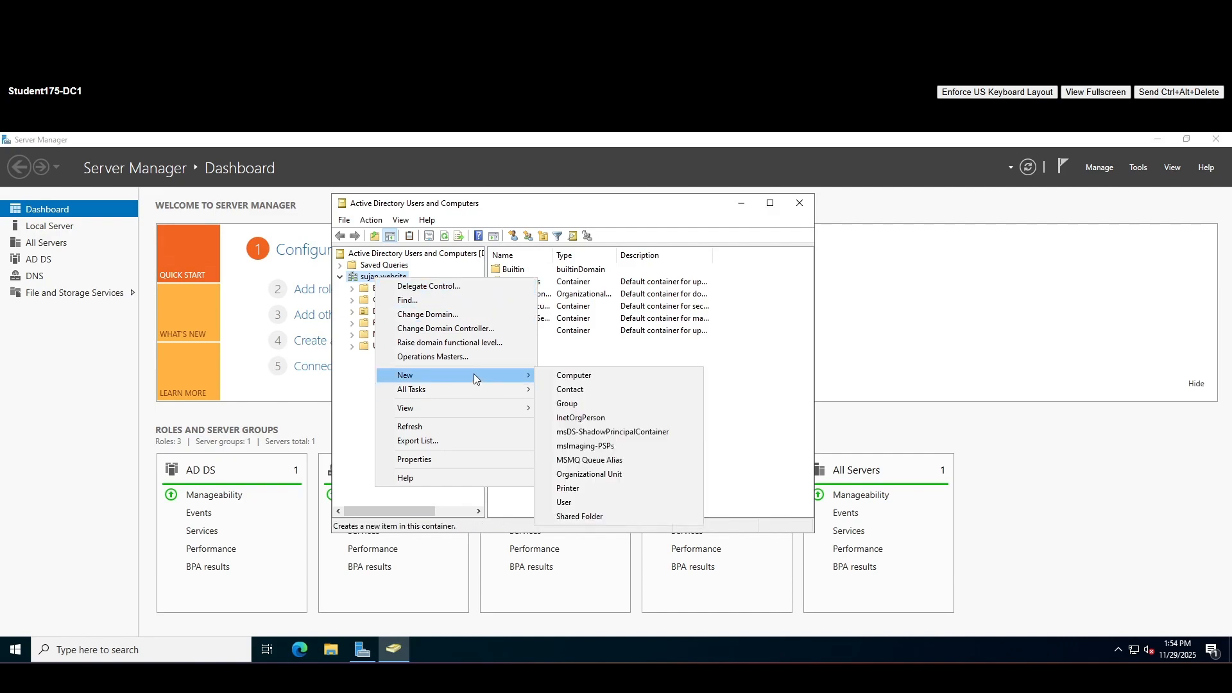
click(613, 474)
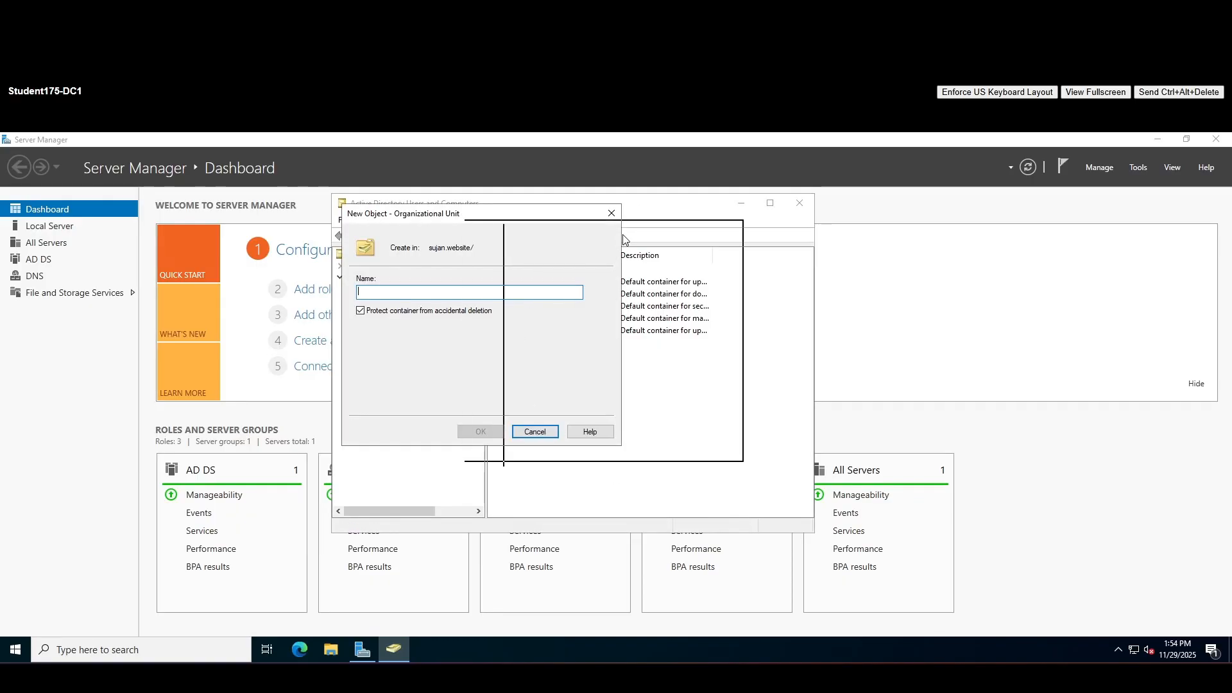
drag(623, 239, 573, 235)
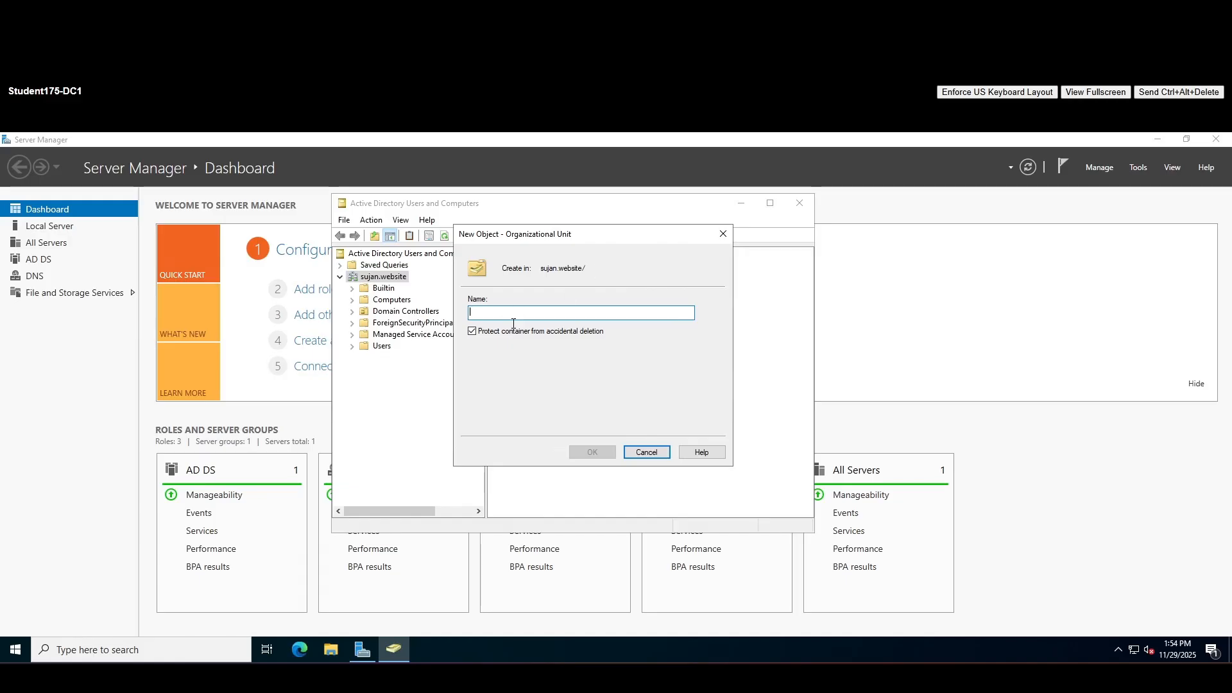
text(Em)
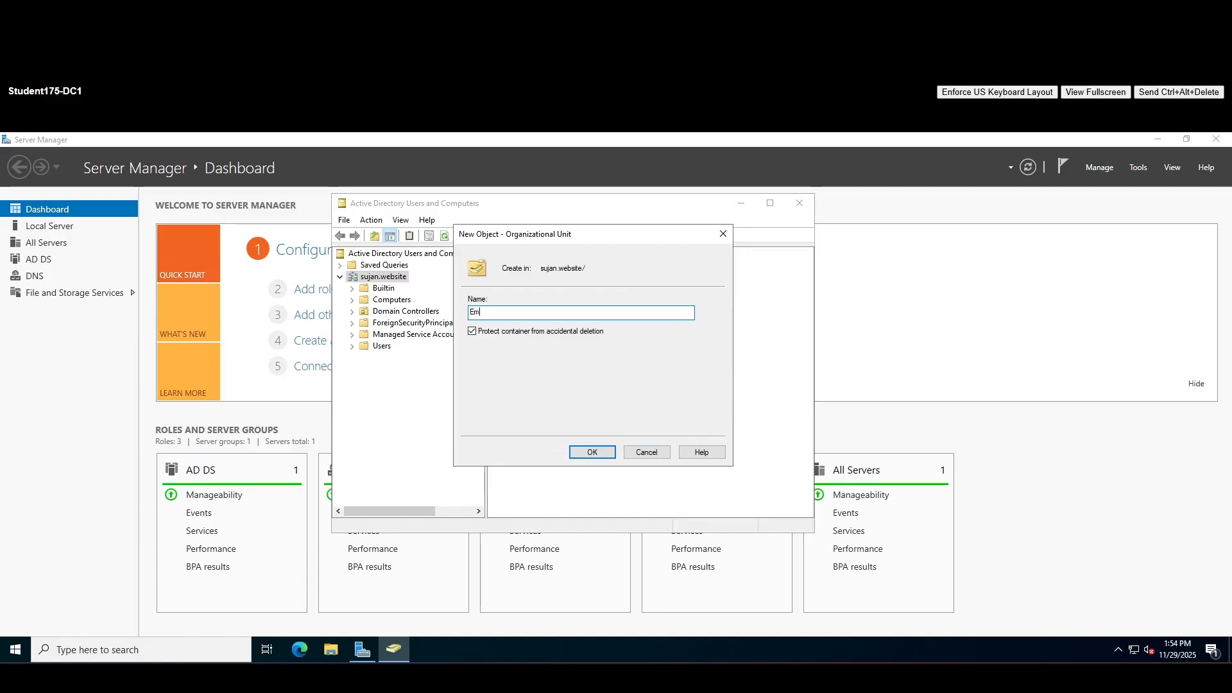
key(BackSpace)
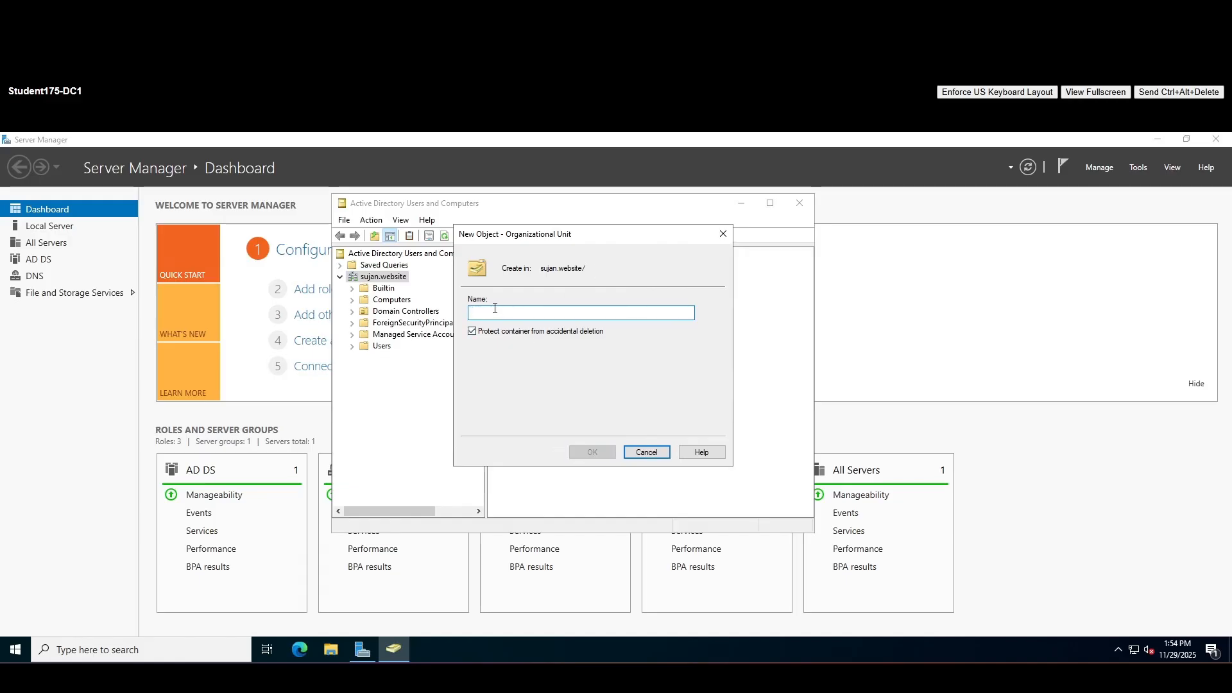
drag(563, 231, 587, 266)
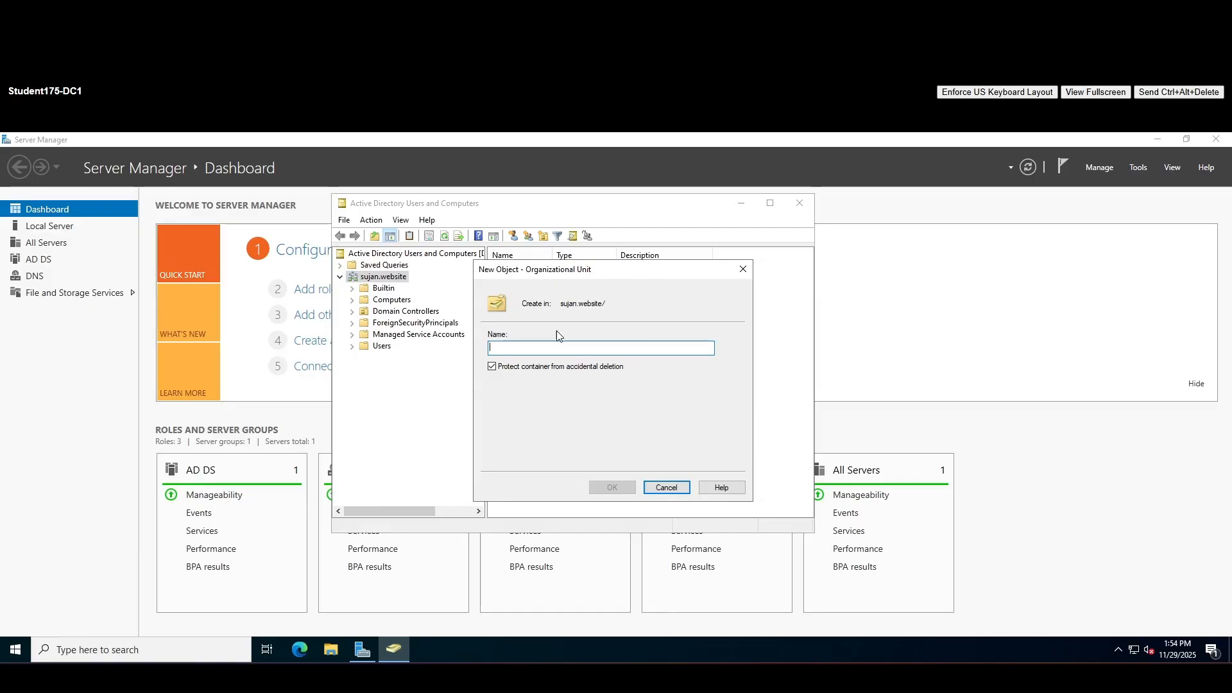
text(E)
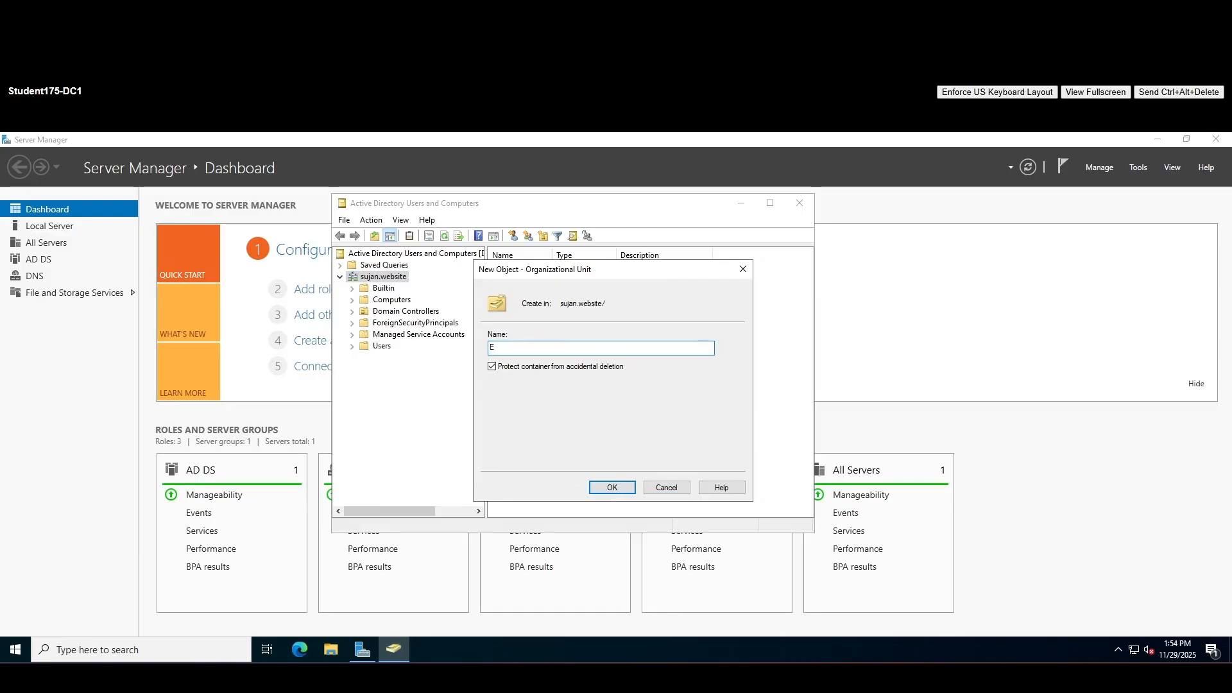
text(mployees)
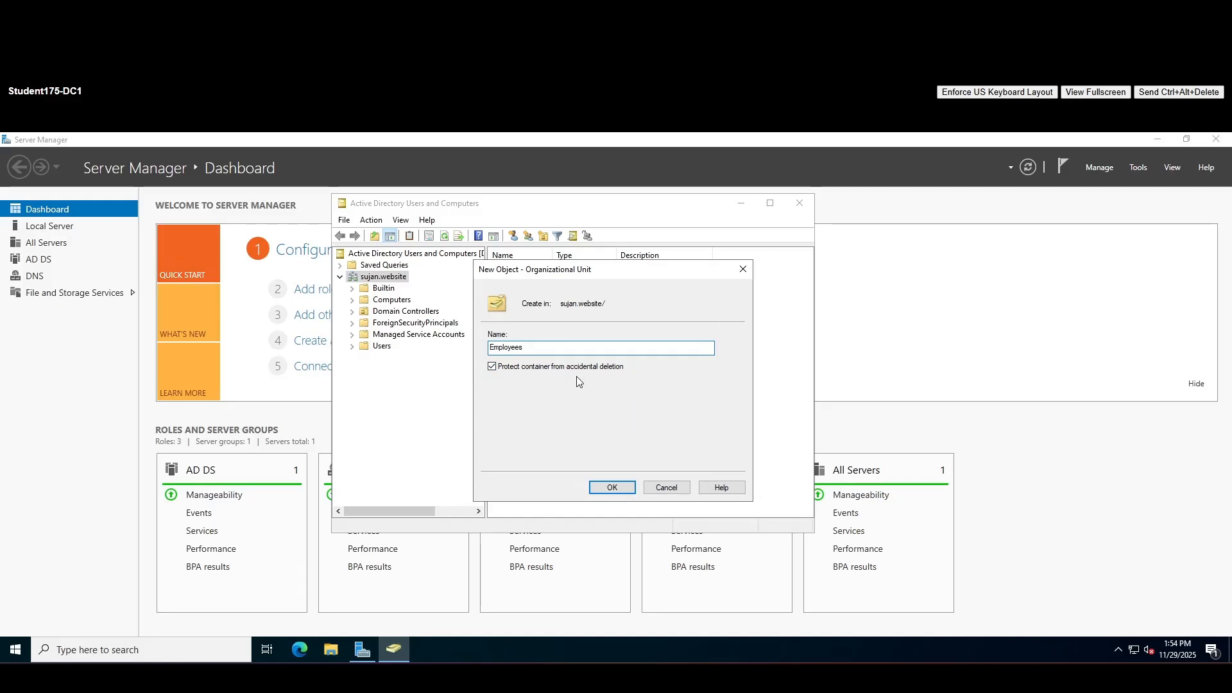
click(613, 489)
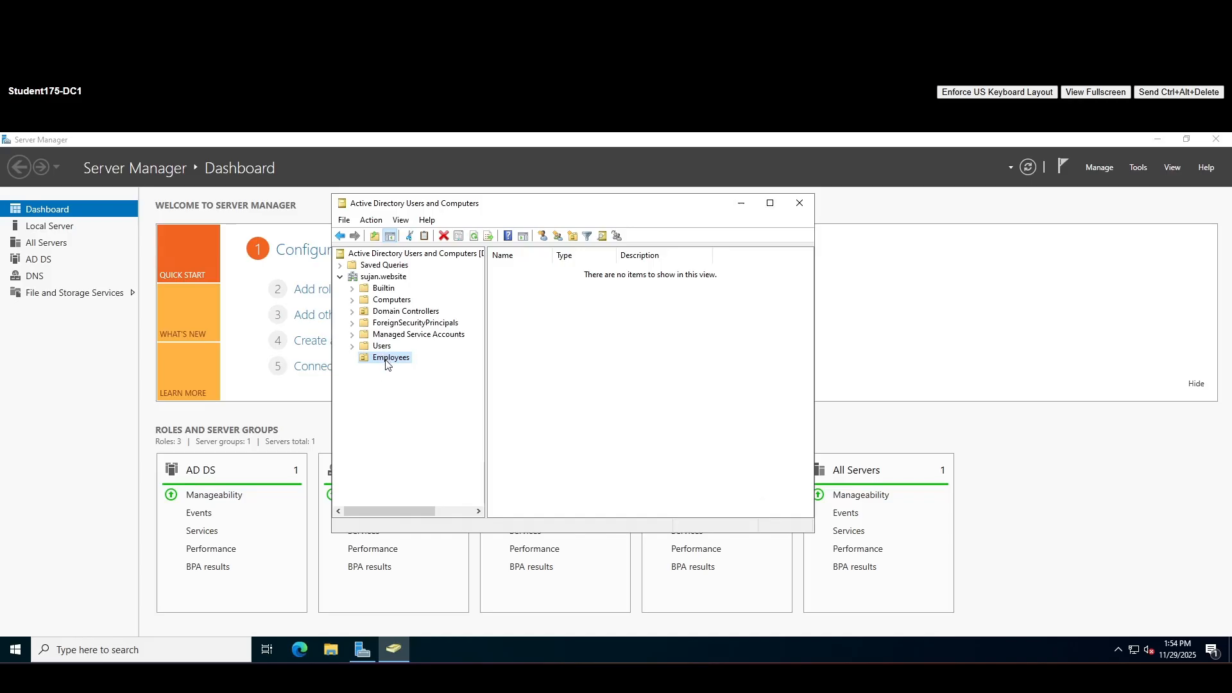
Add an organizational unit named IT inside Employees and view Employees' contents
right_click(385, 359)
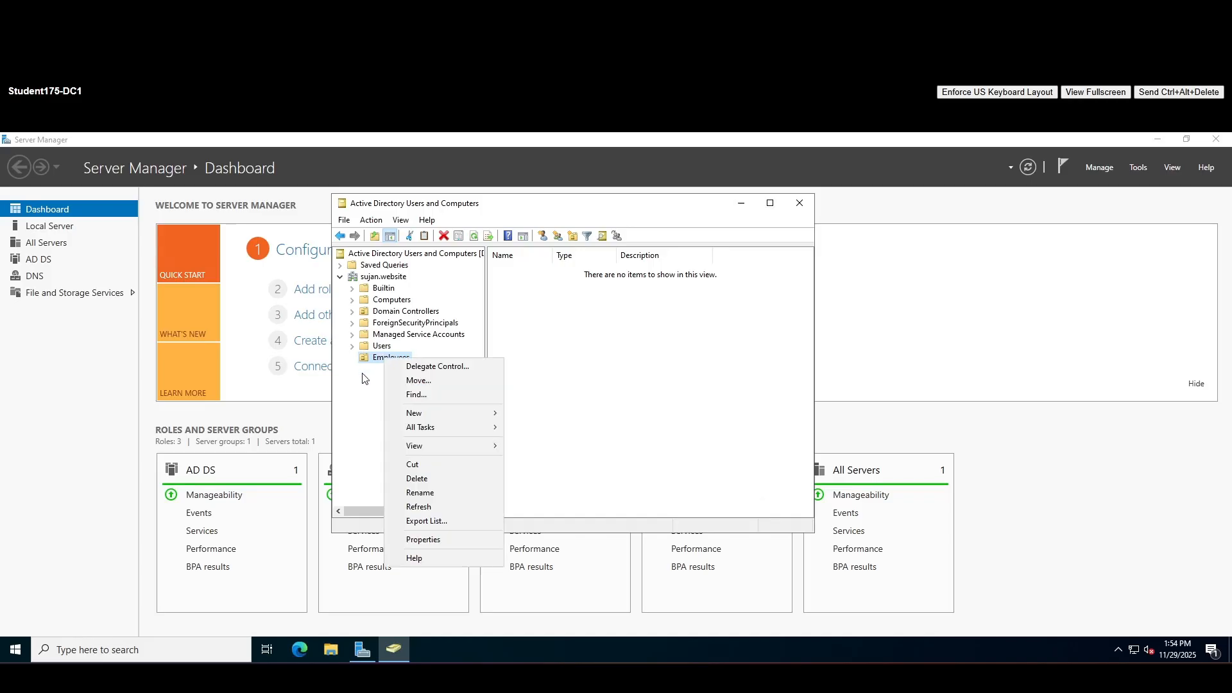
mouse_move(436, 416)
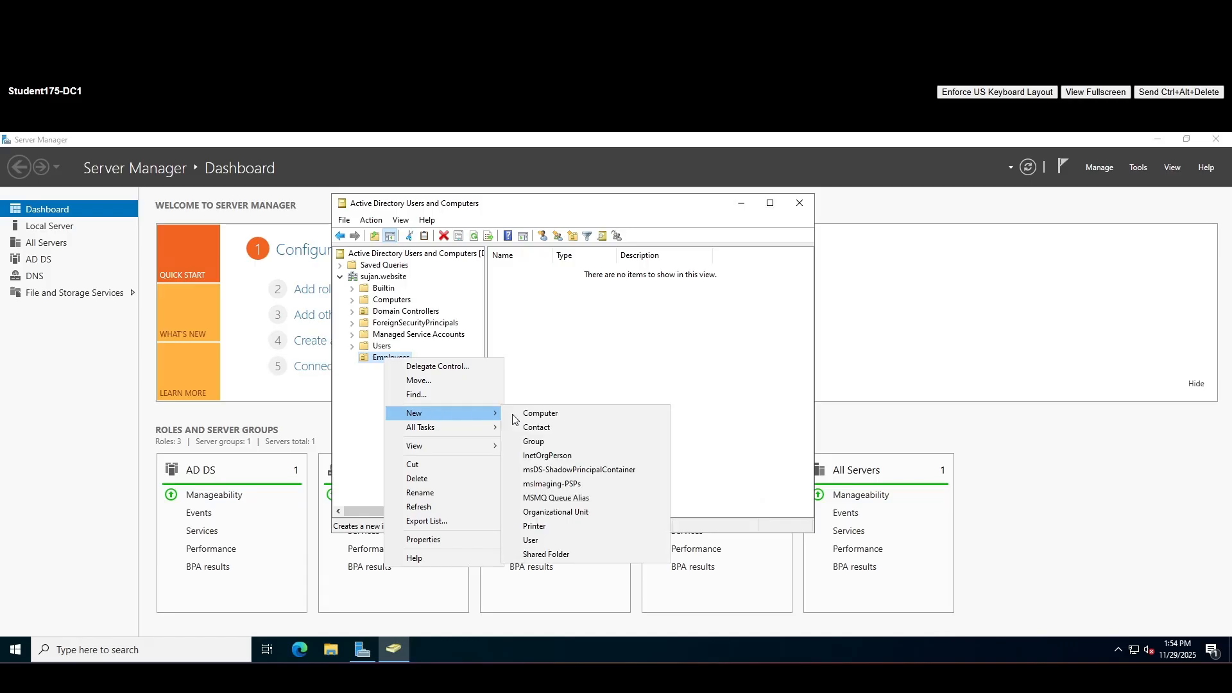
click(556, 512)
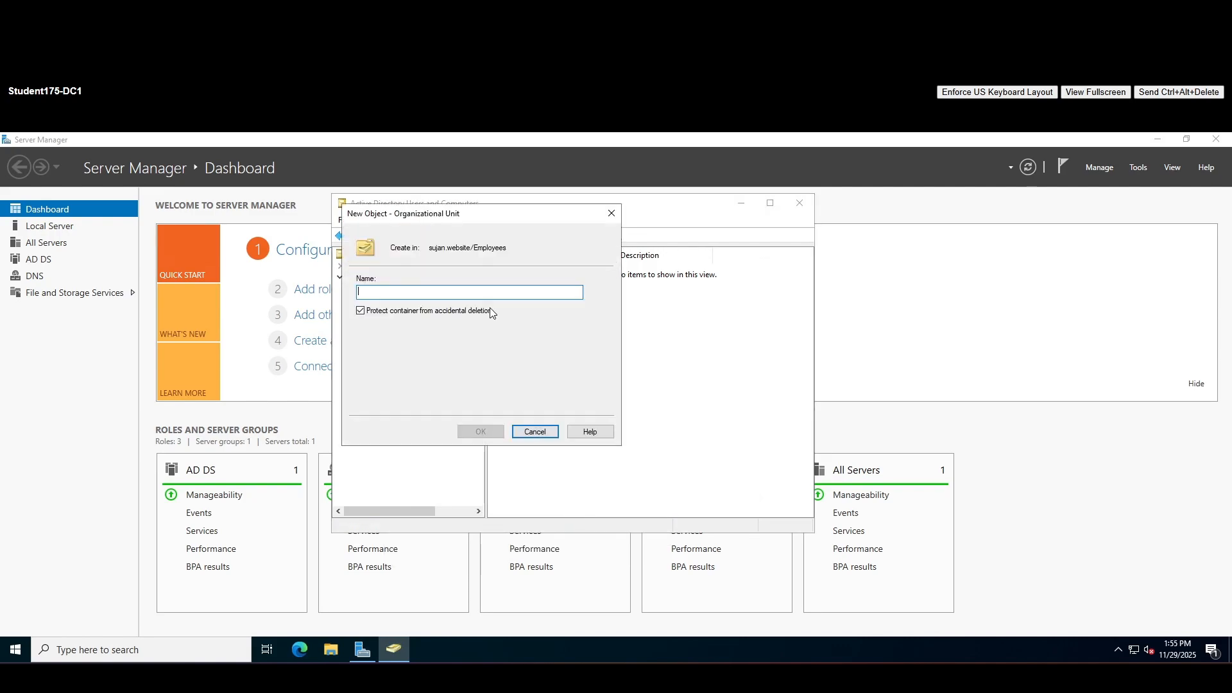
drag(472, 222, 690, 273)
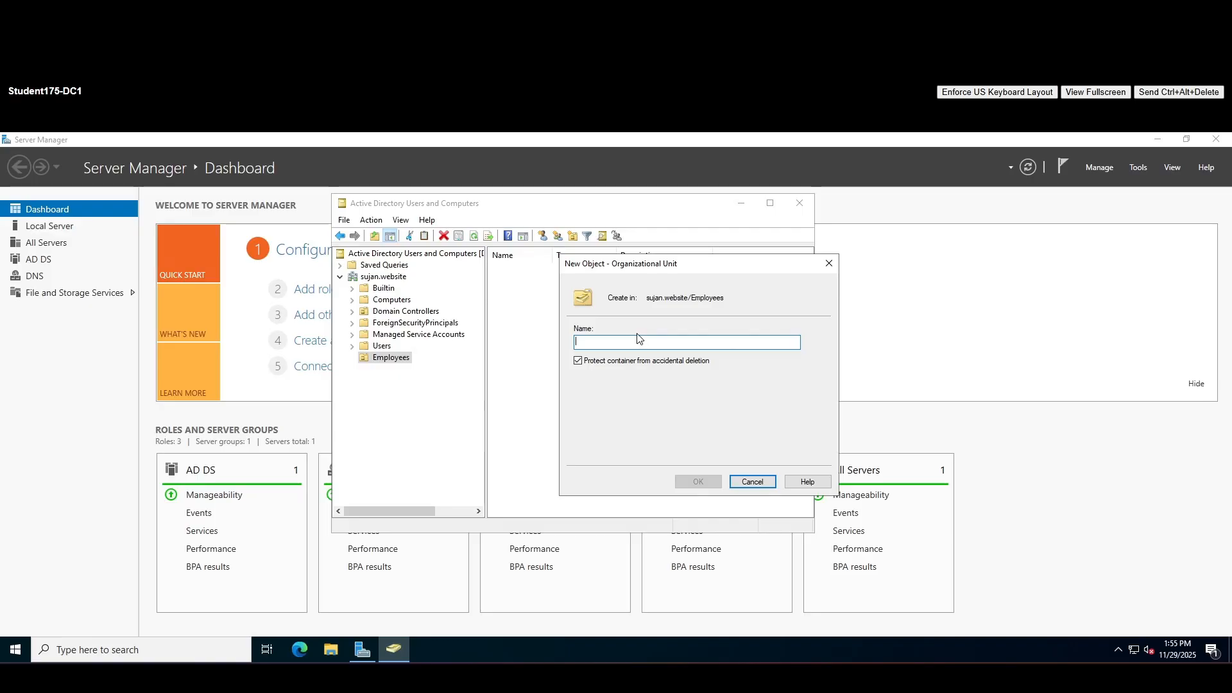
text(IT)
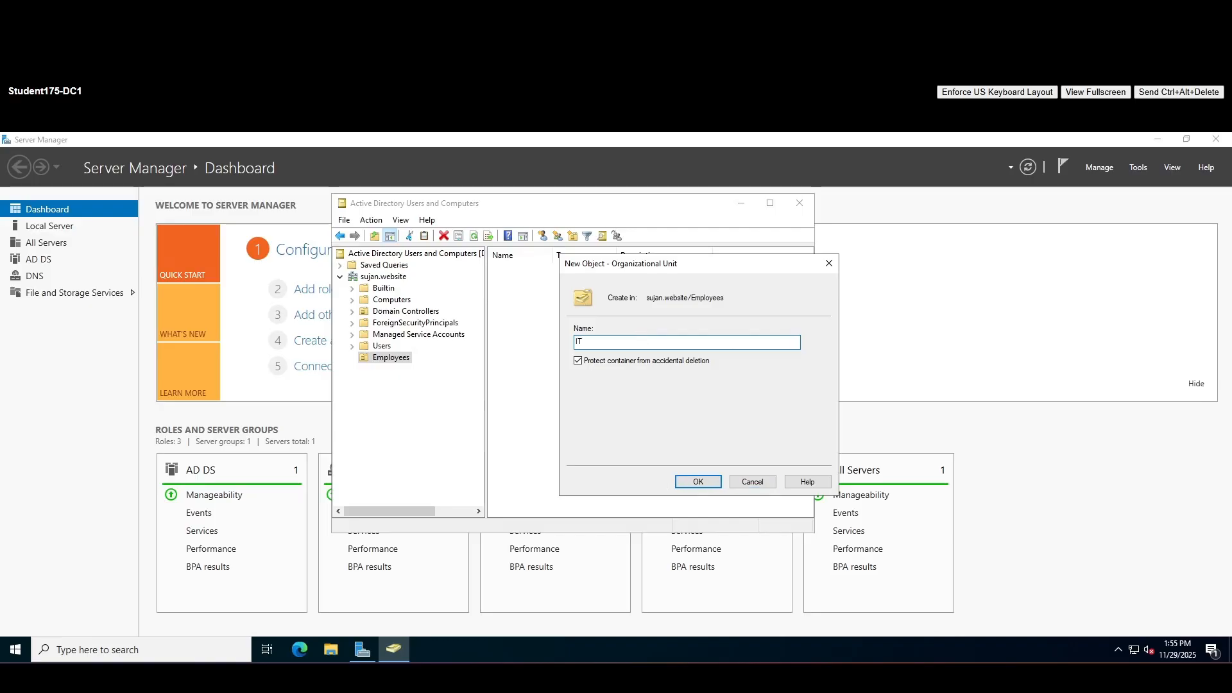
click(699, 482)
click(395, 361)
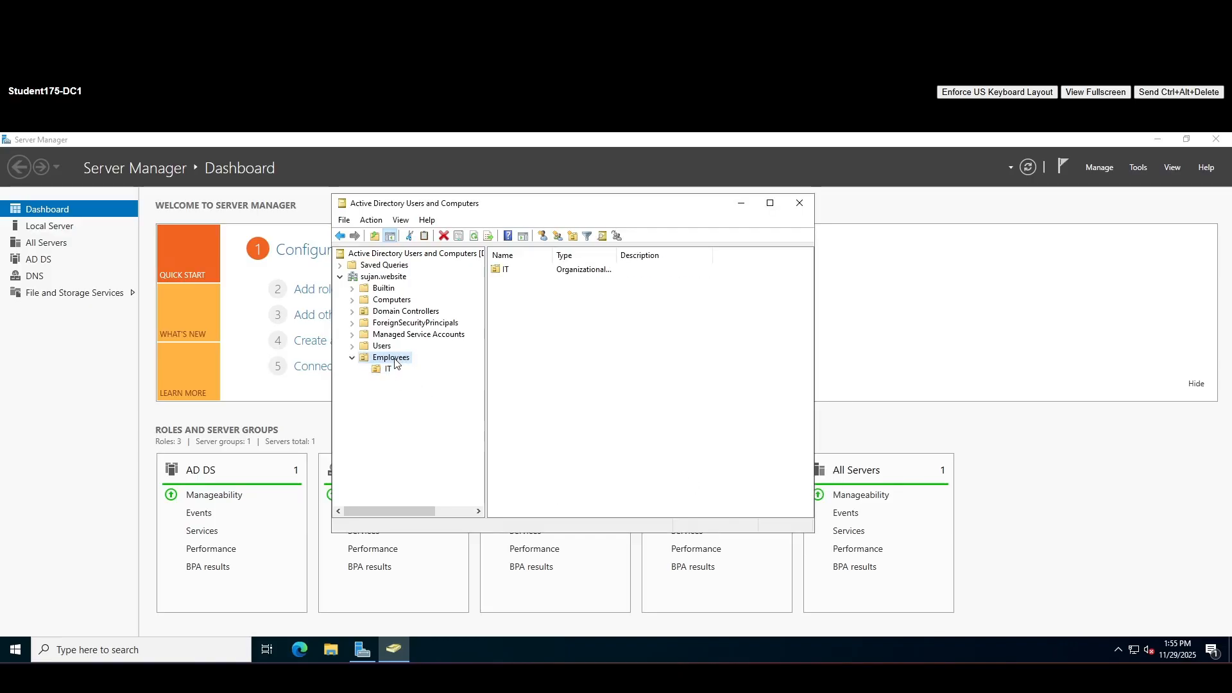
Create a Finance organizational unit inside Employees next to IT
right_click(395, 363)
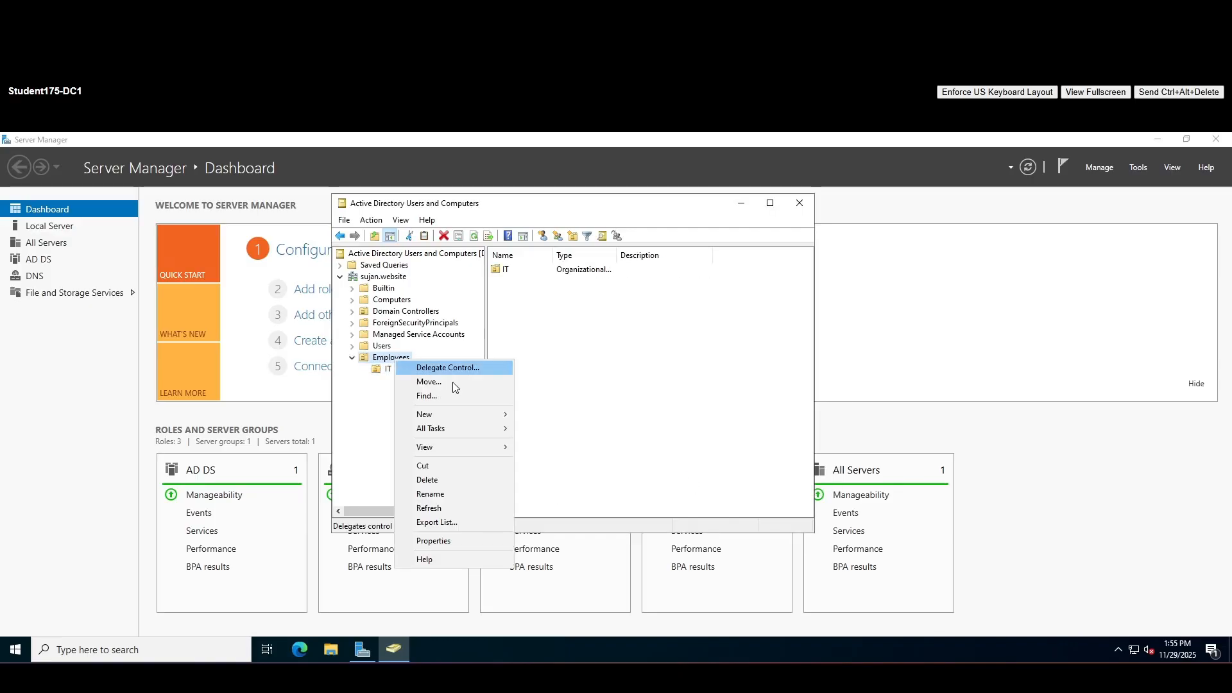
click(489, 414)
click(566, 513)
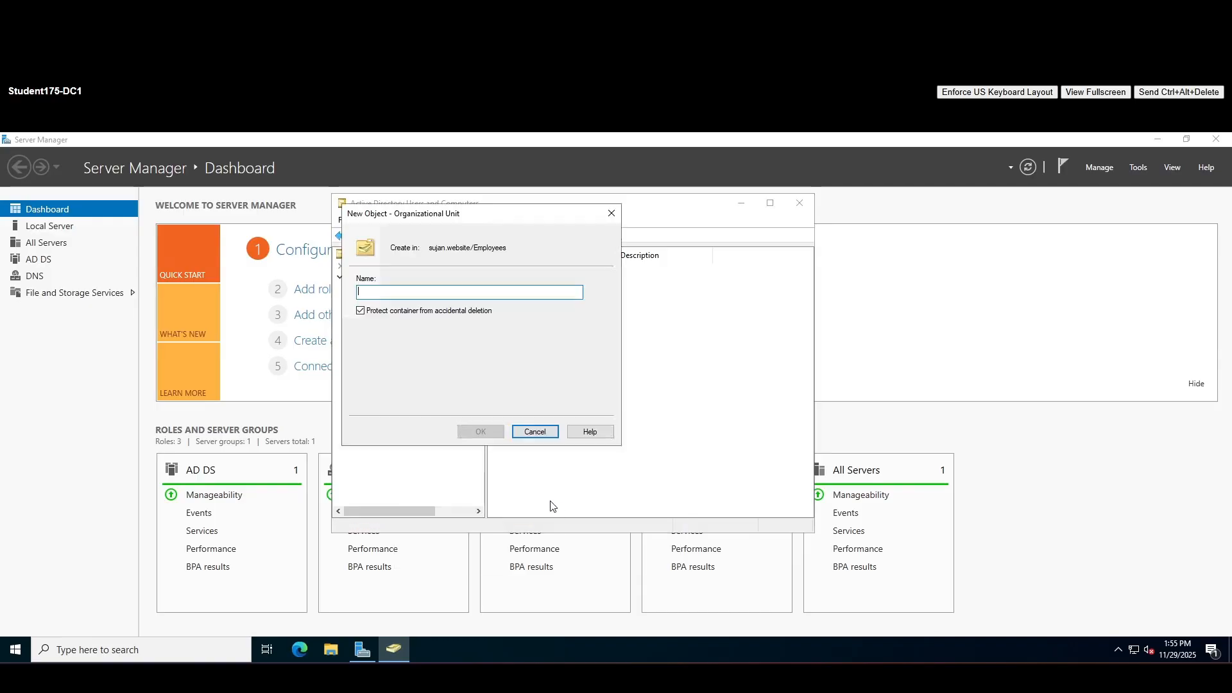
text(Finance)
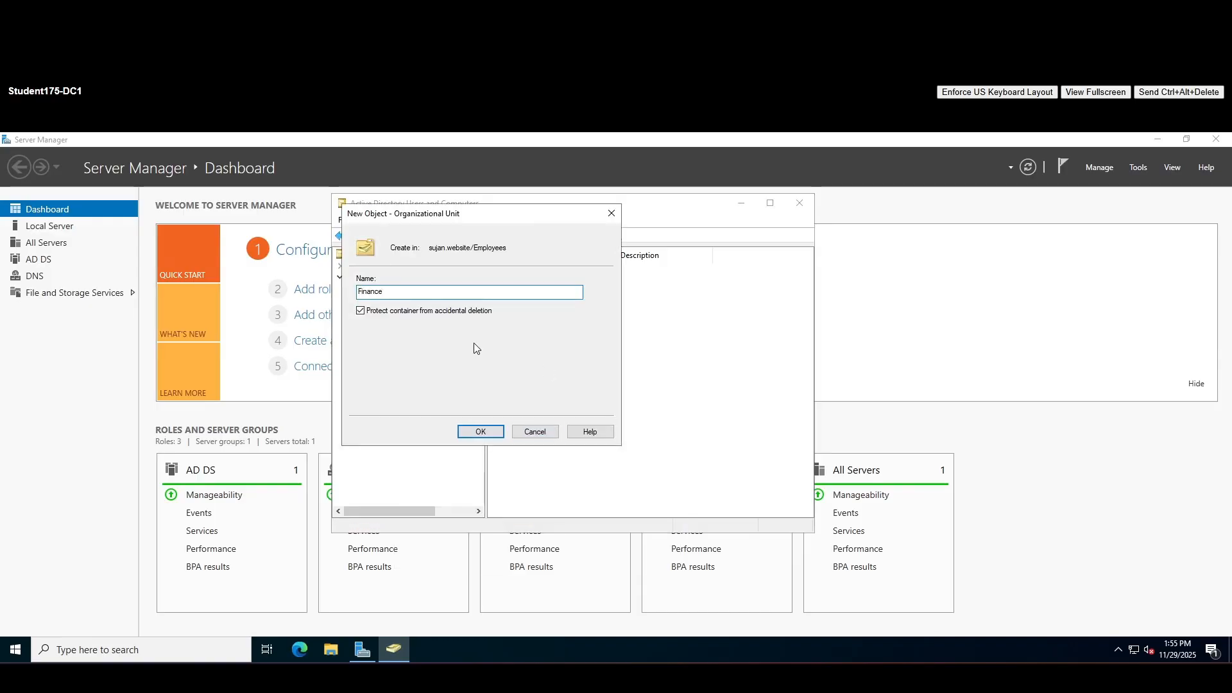
click(486, 440)
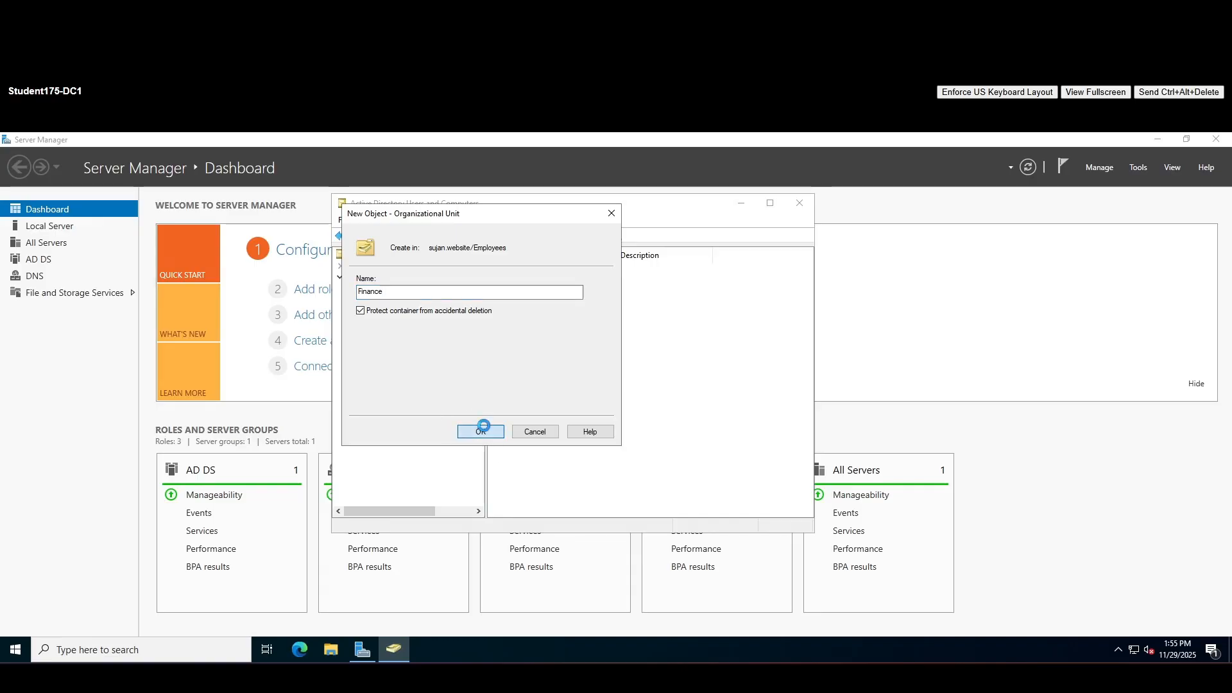
click(393, 358)
Create an HR organizational unit inside Employees
right_click(397, 361)
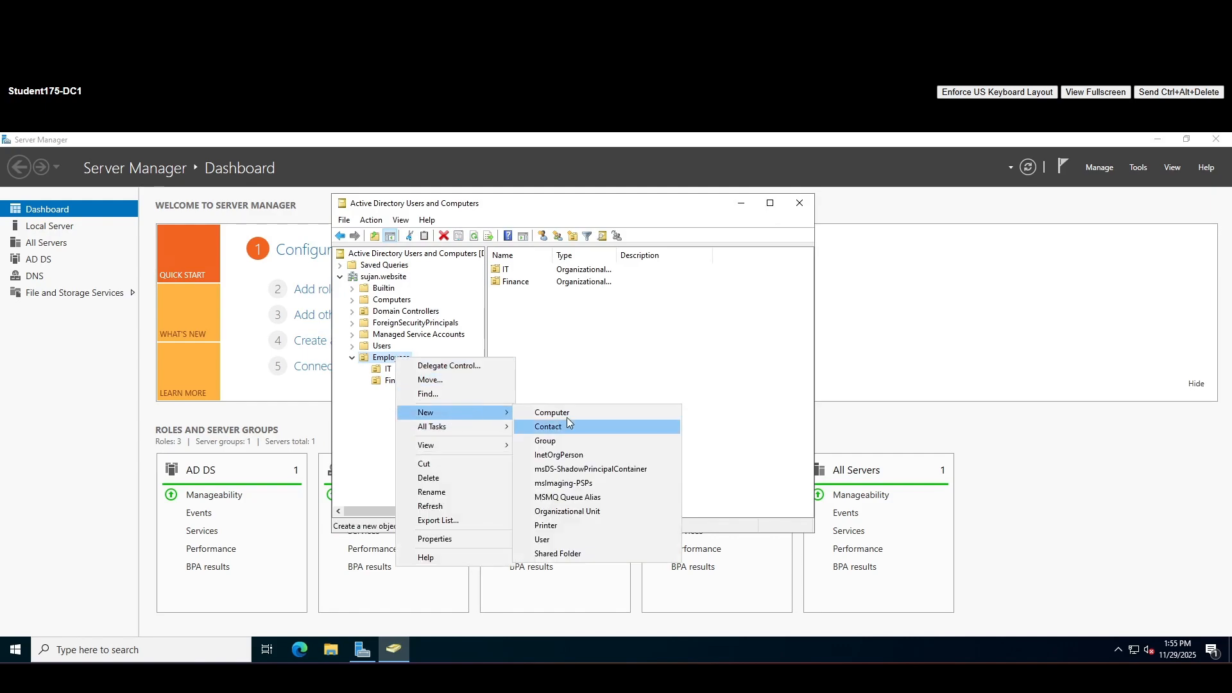
click(561, 510)
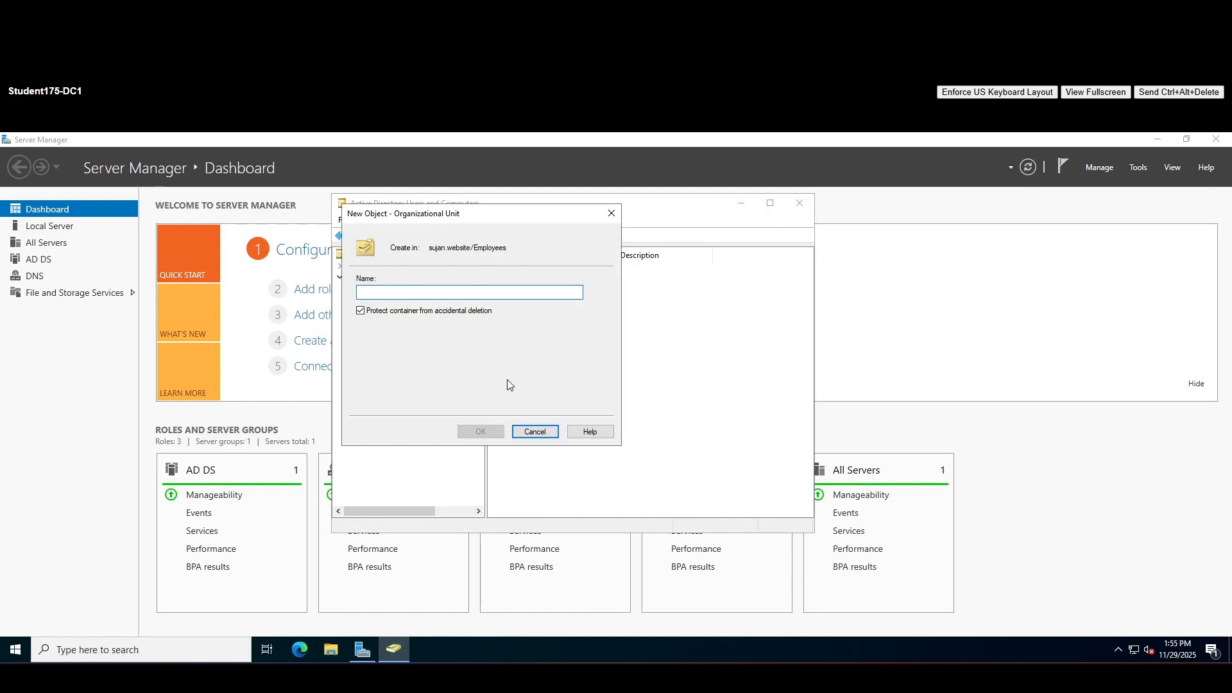
text(HR)
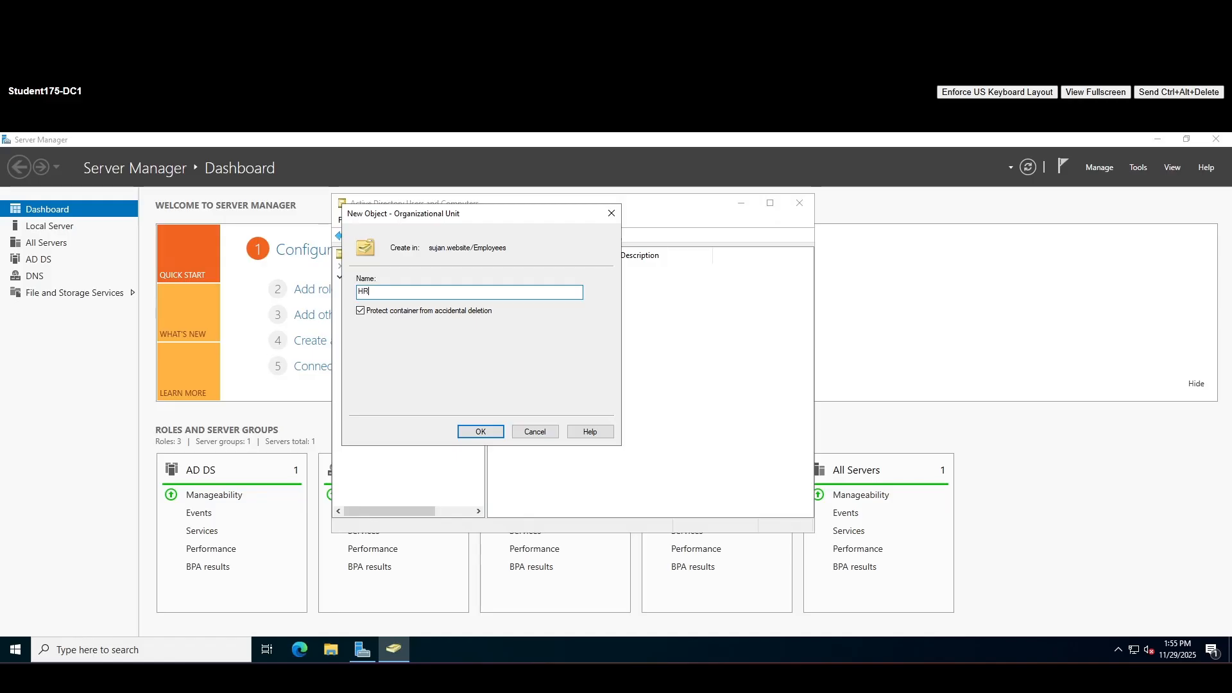
click(483, 433)
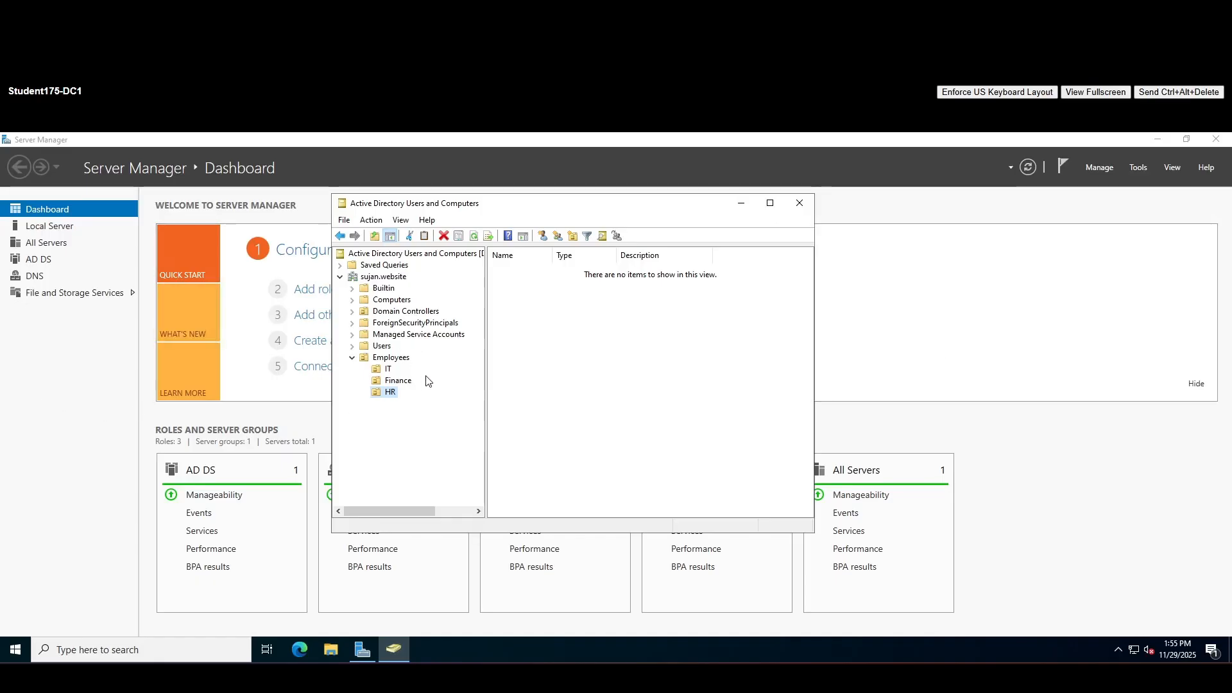
Select the IT OU under Employees and open the New Object – User dialog
click(388, 370)
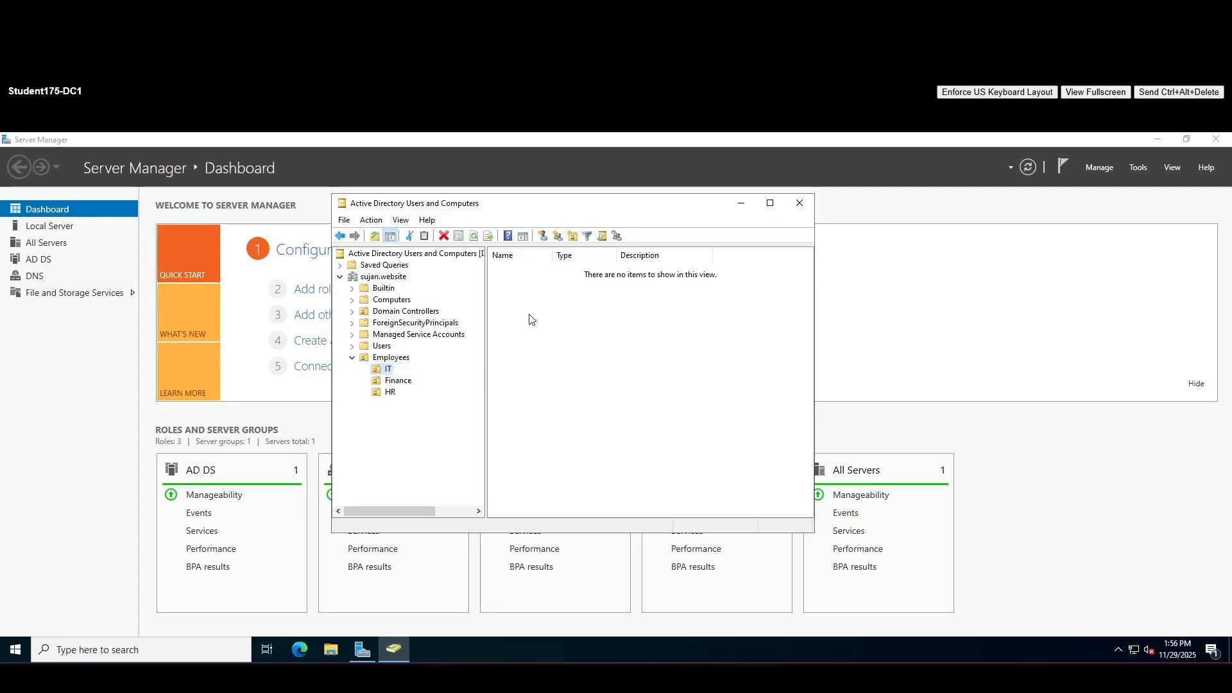
right_click(385, 375)
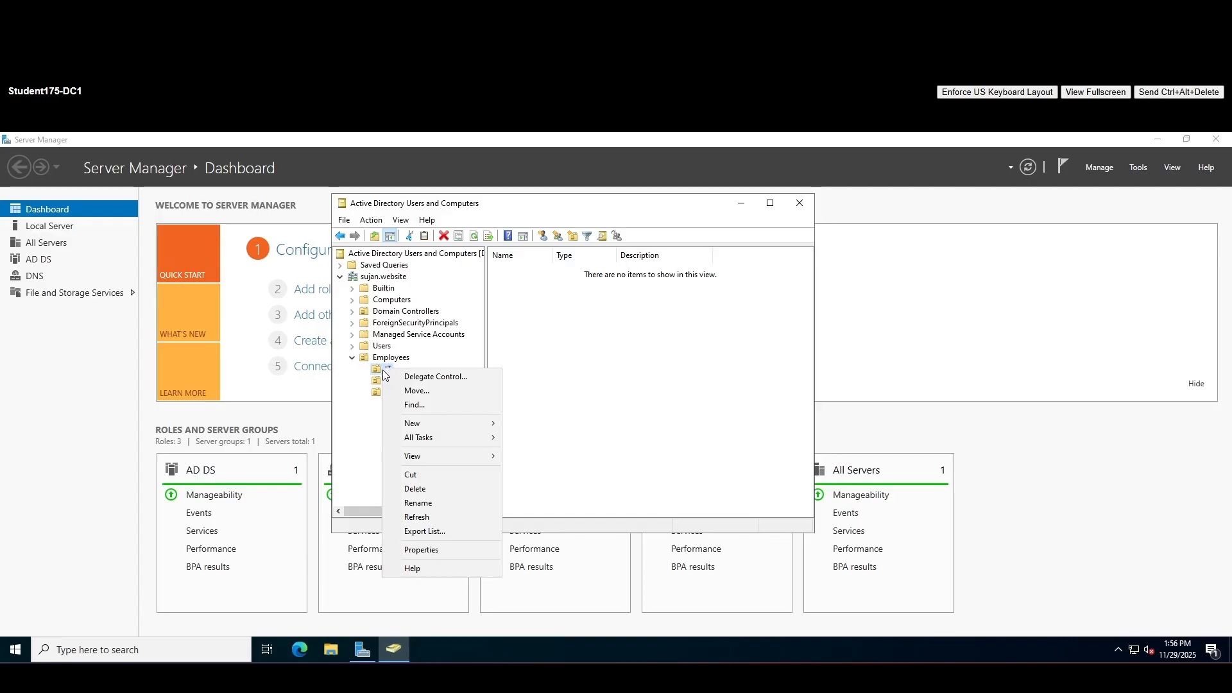
mouse_move(480, 430)
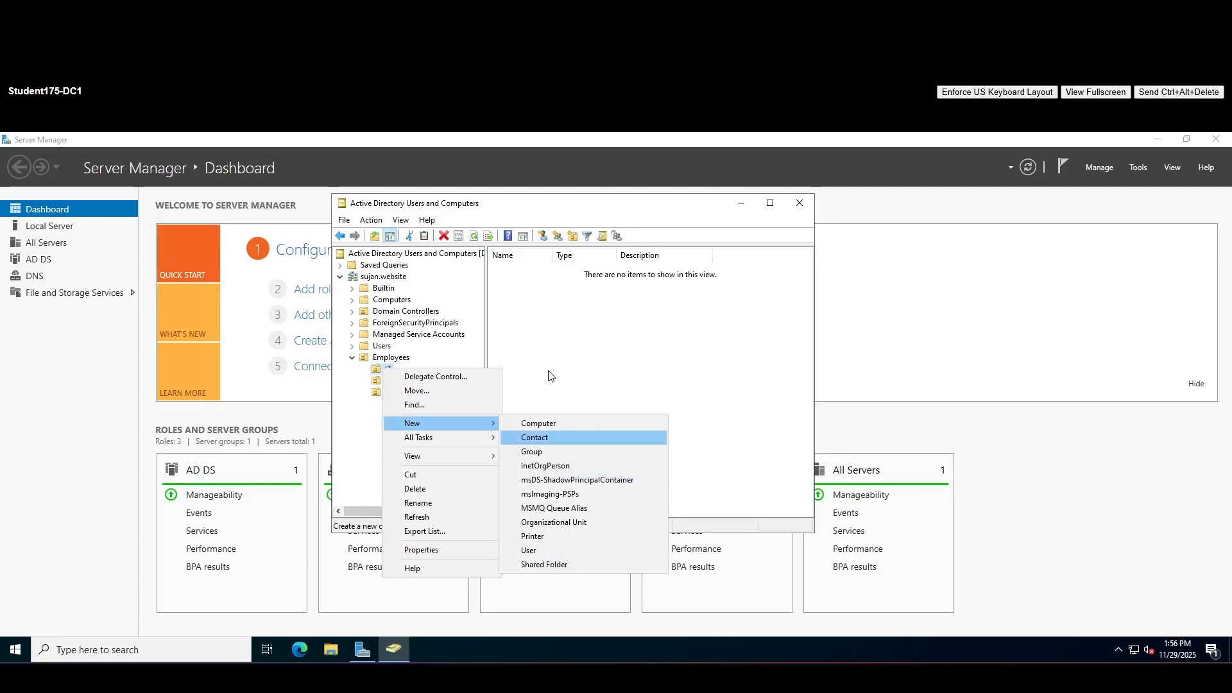
click(547, 340)
click(386, 373)
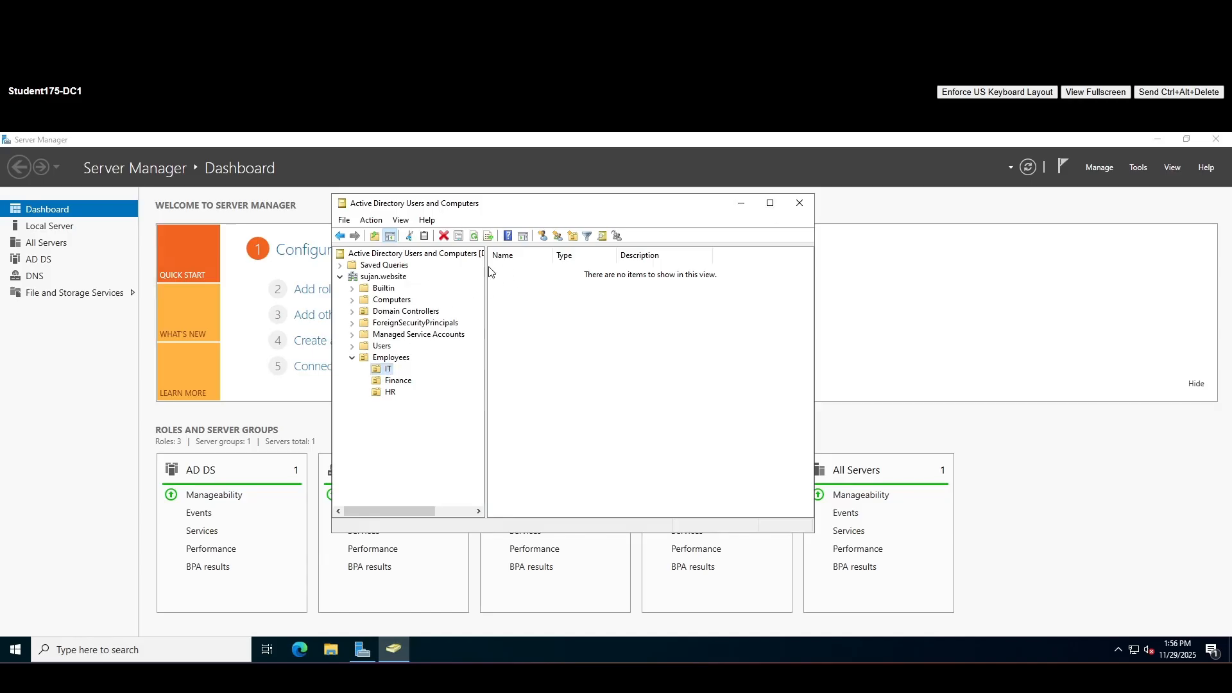
click(543, 239)
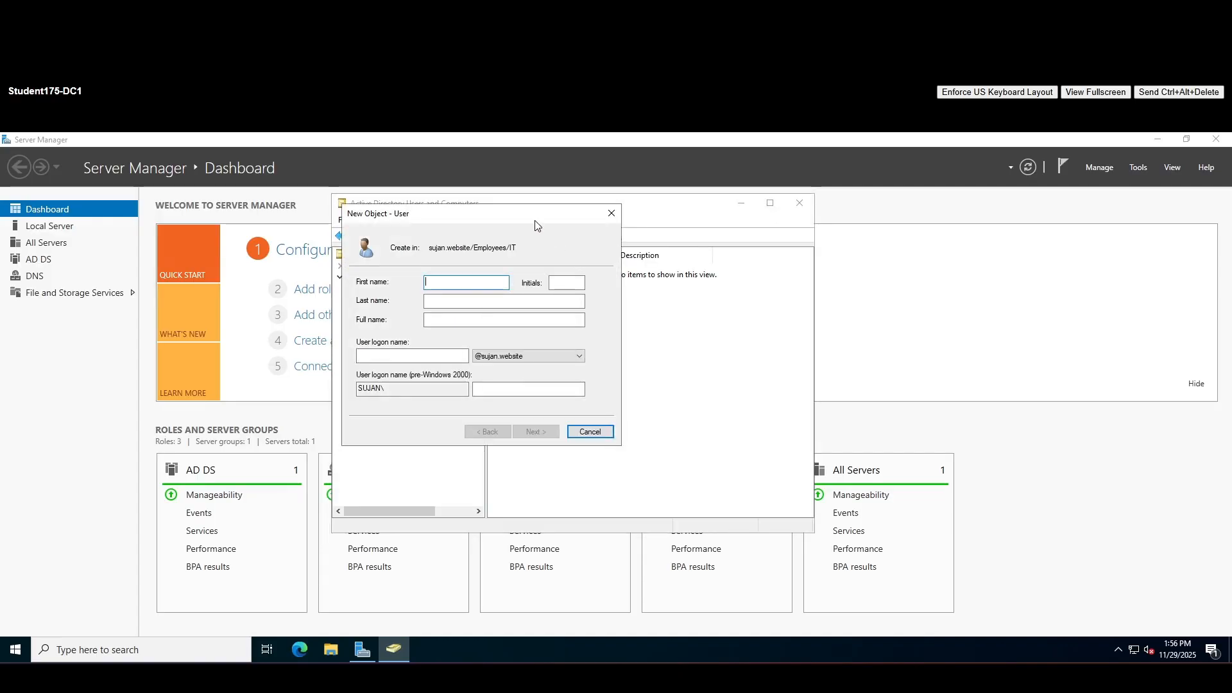
drag(523, 219, 740, 302)
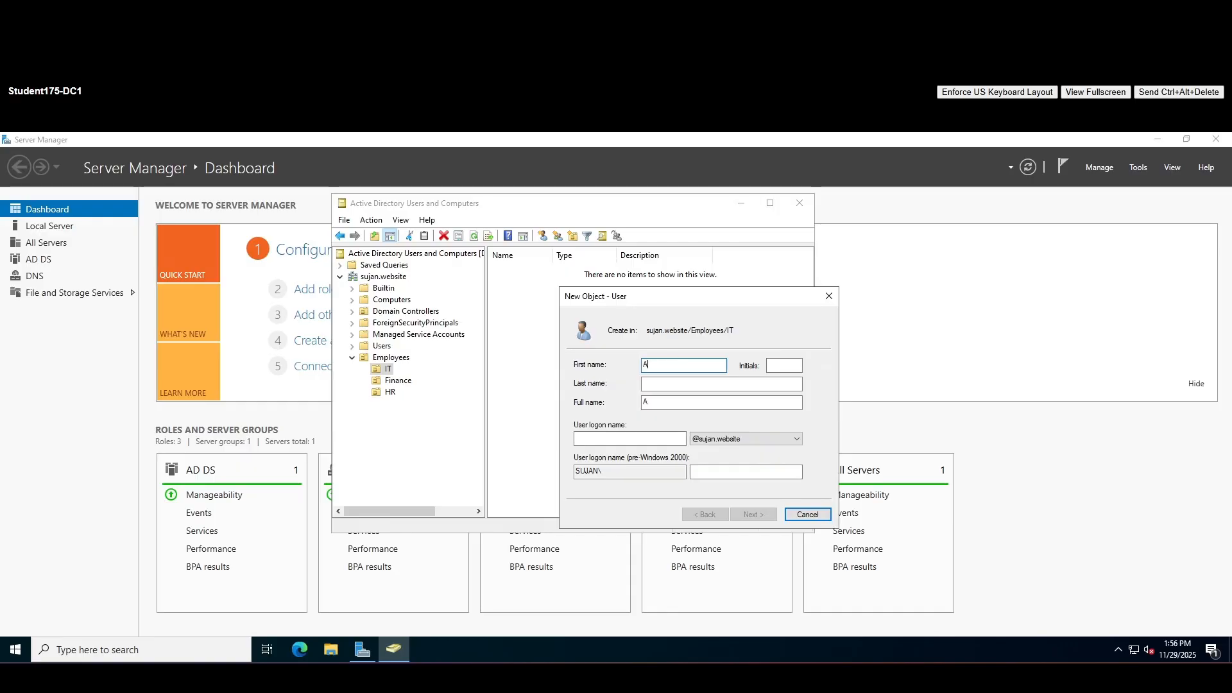
key(Tab)
key(Tab)
text(Jo)
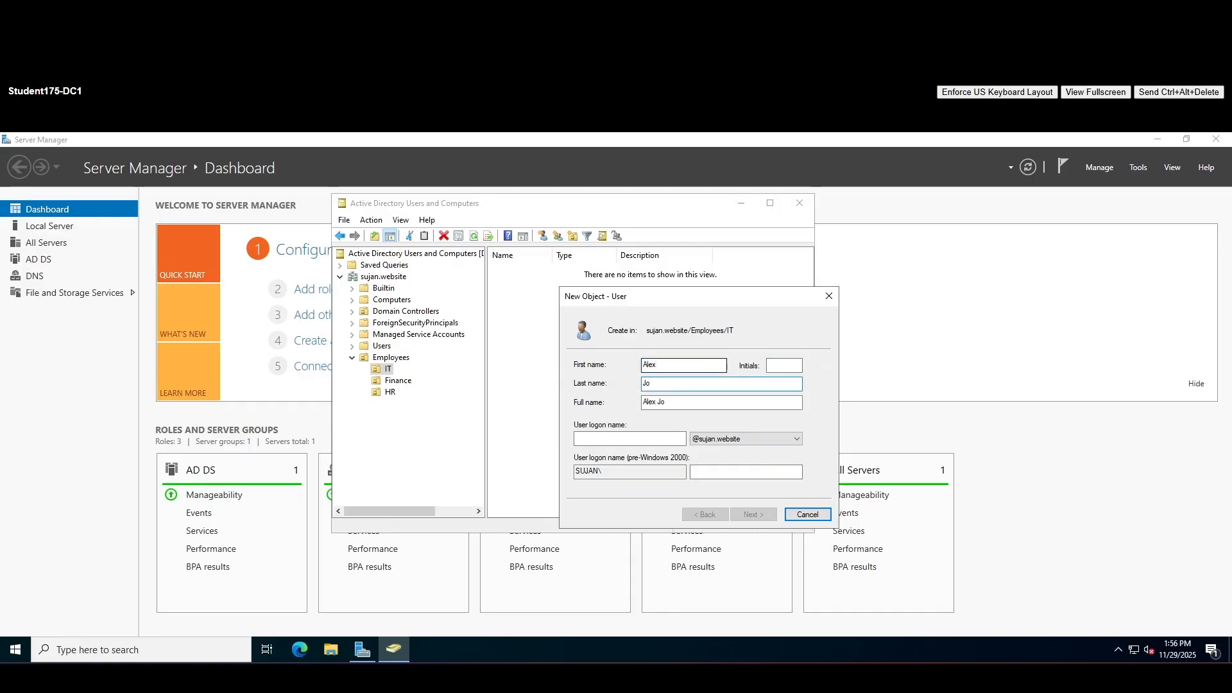
text(hnson)
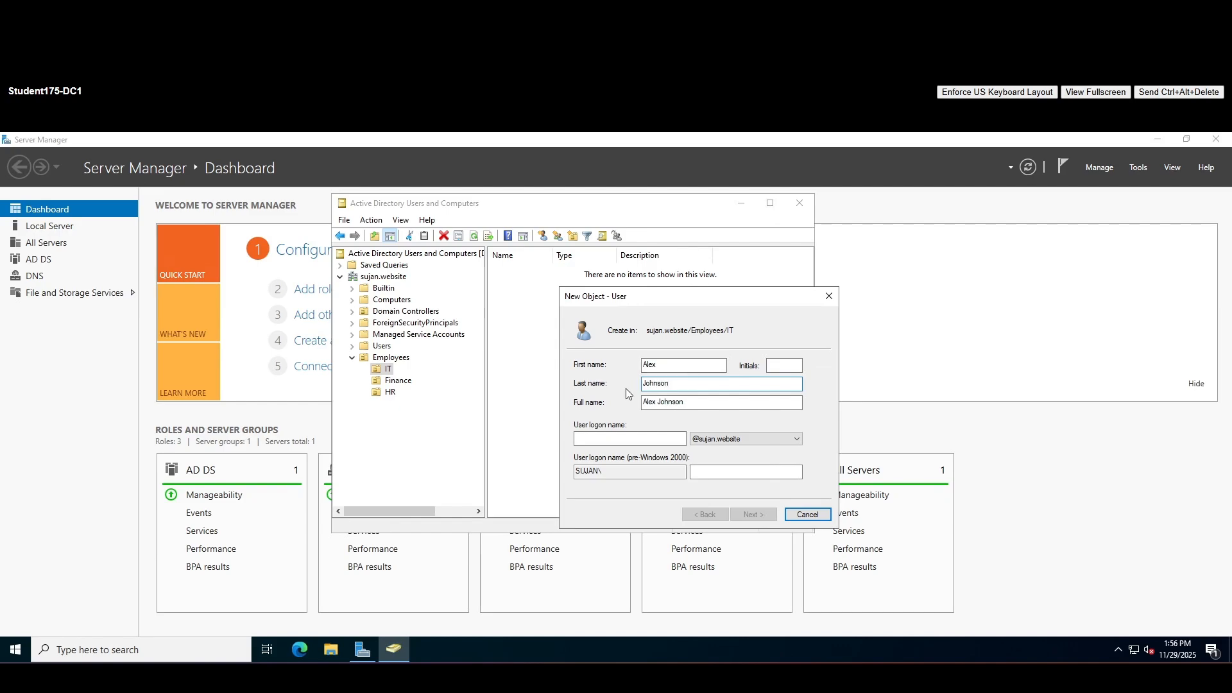
click(619, 437)
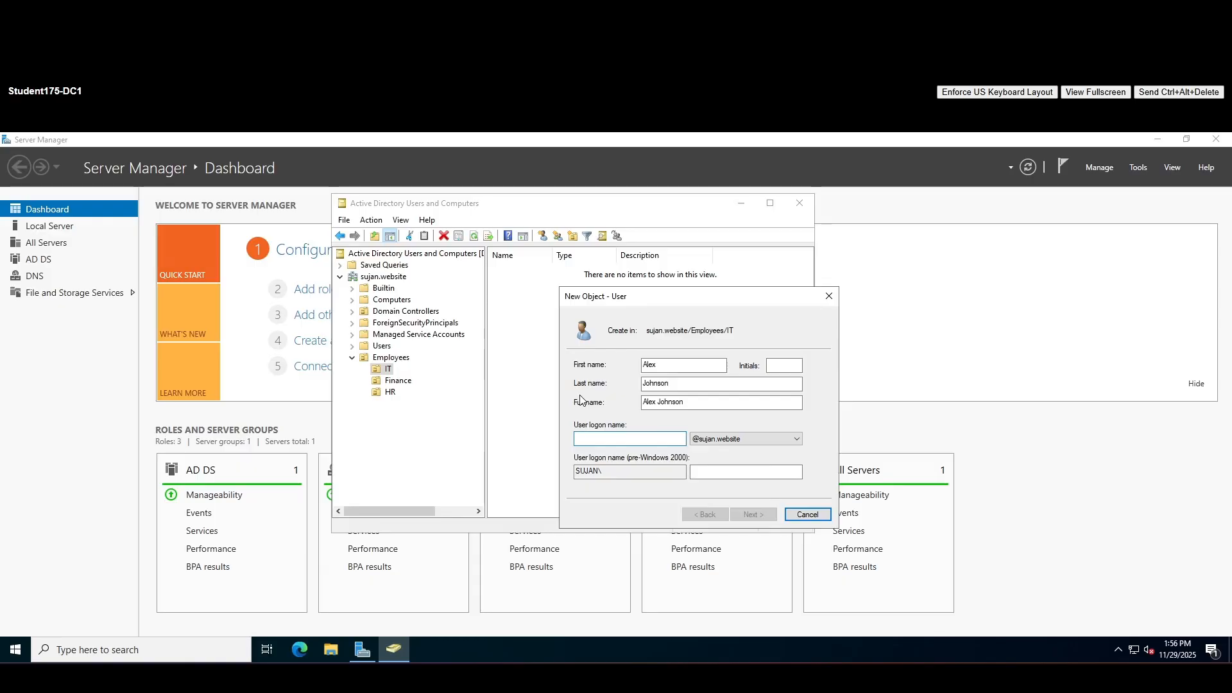
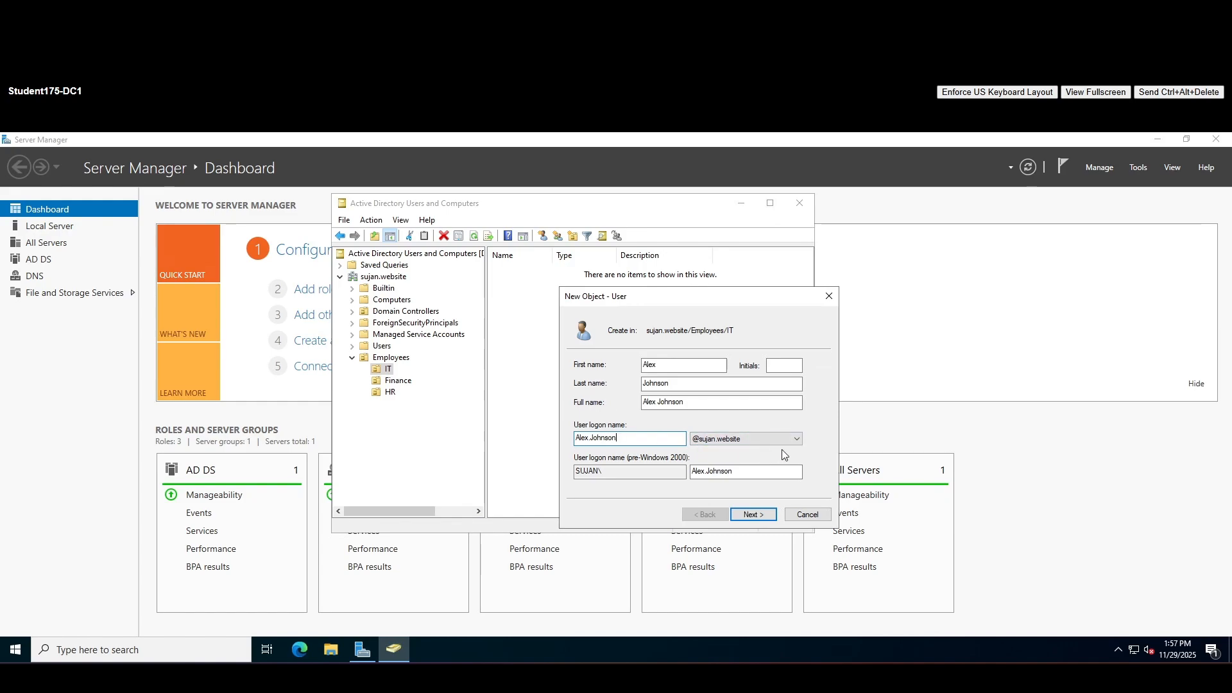
click(732, 440)
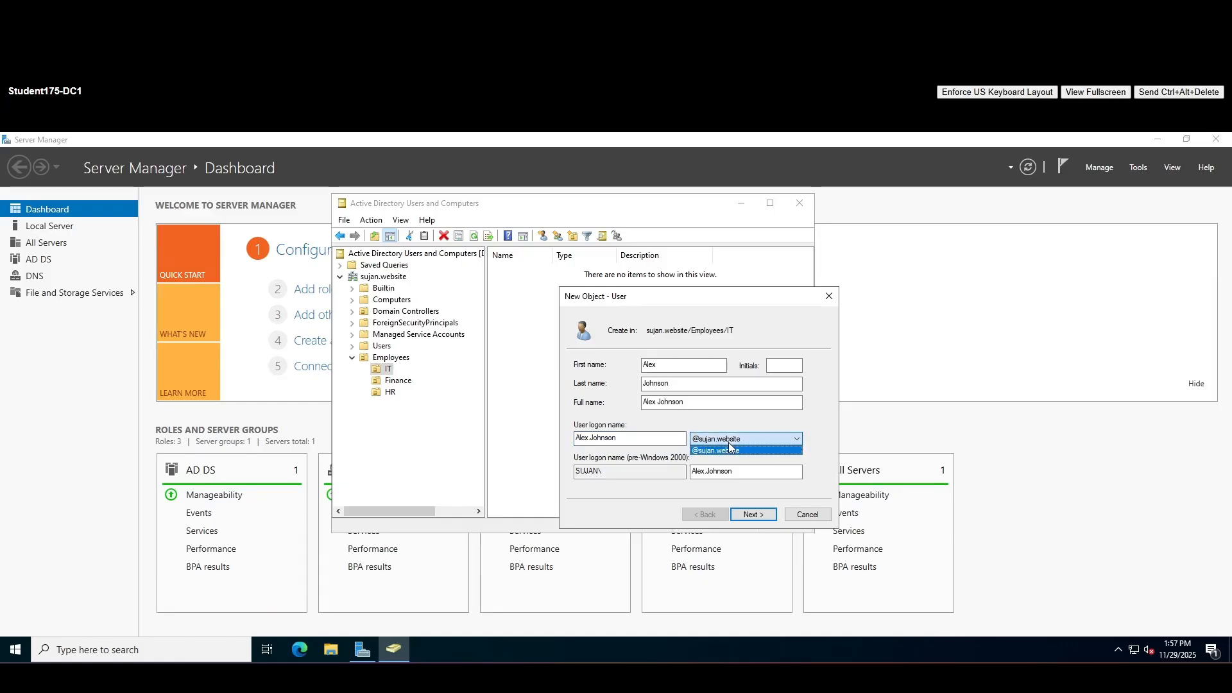
click(730, 450)
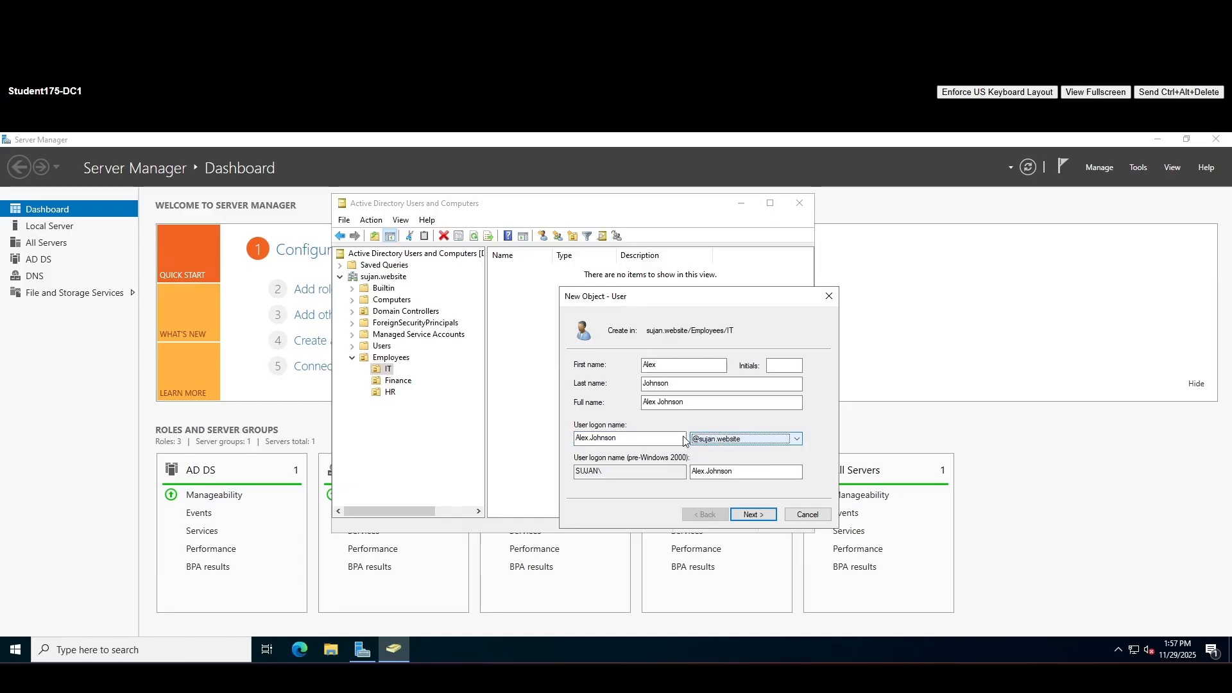
Set the first user's password with no forced change at next logon and finish the account
click(744, 513)
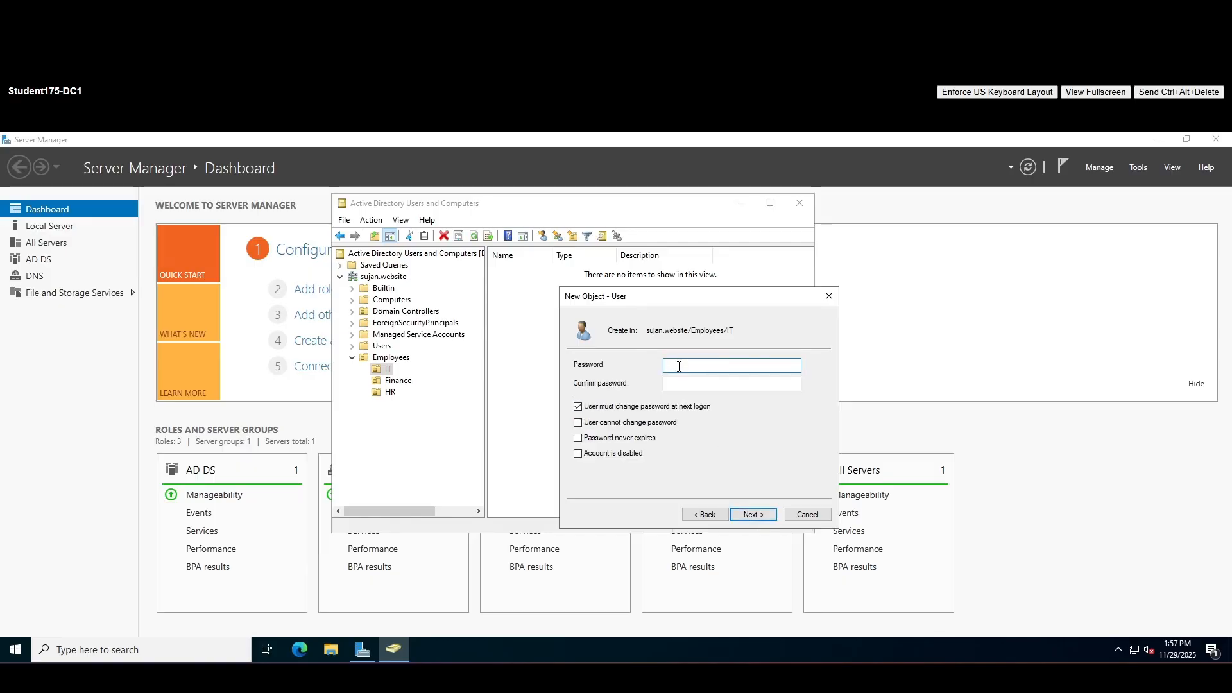
text(••••••••)
key(Tab)
click(578, 407)
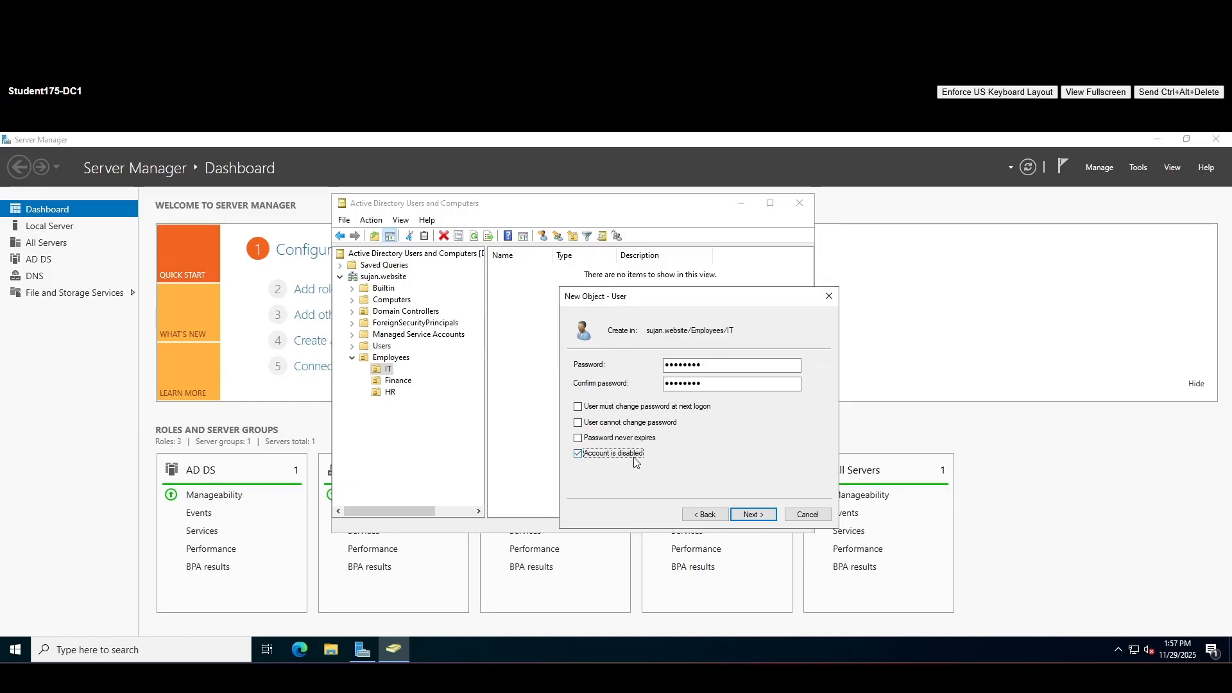
click(599, 456)
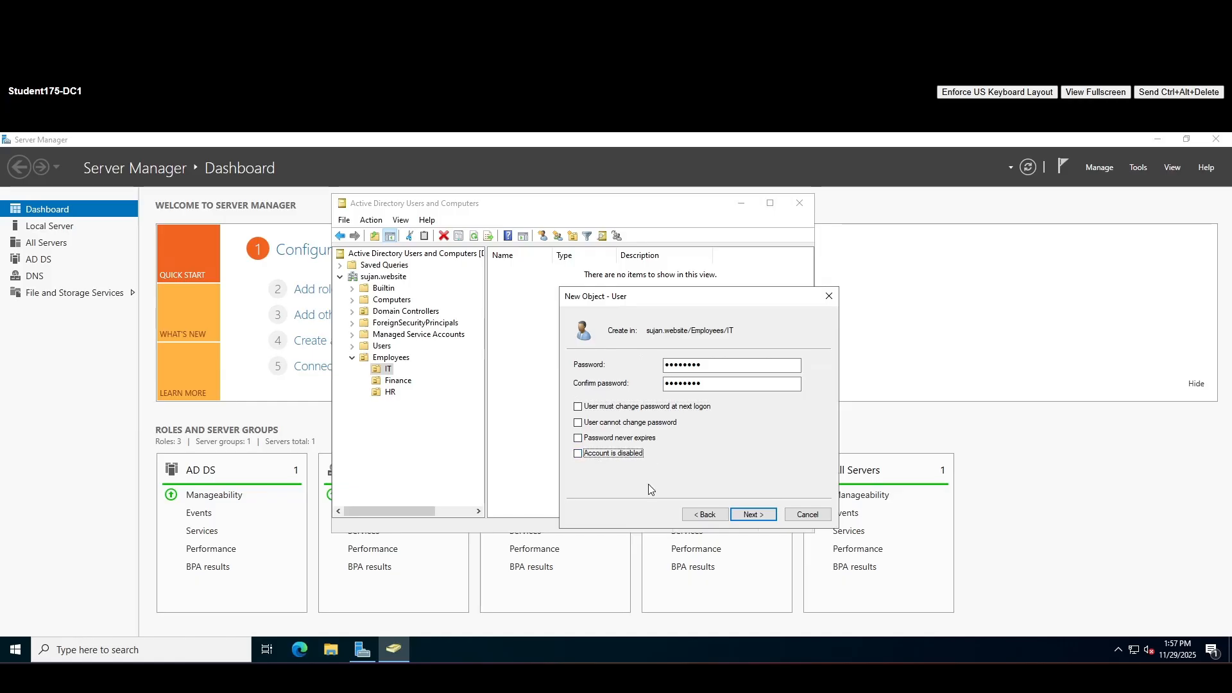
click(754, 515)
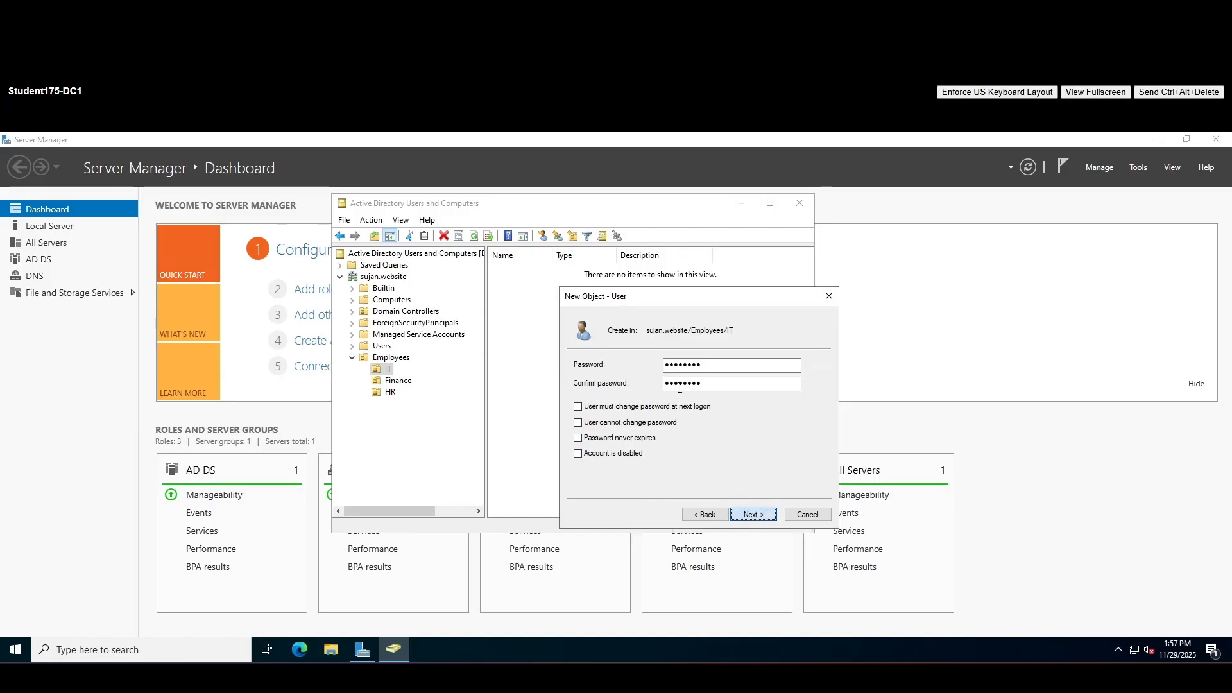
click(755, 515)
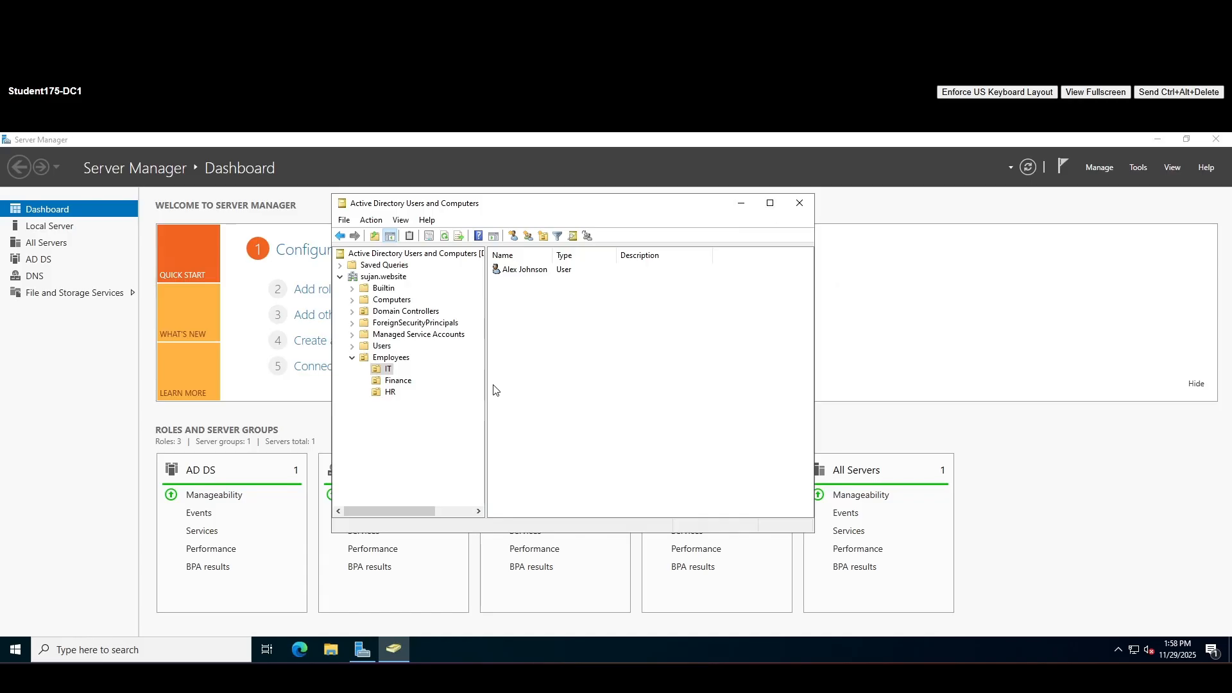
right_click(389, 369)
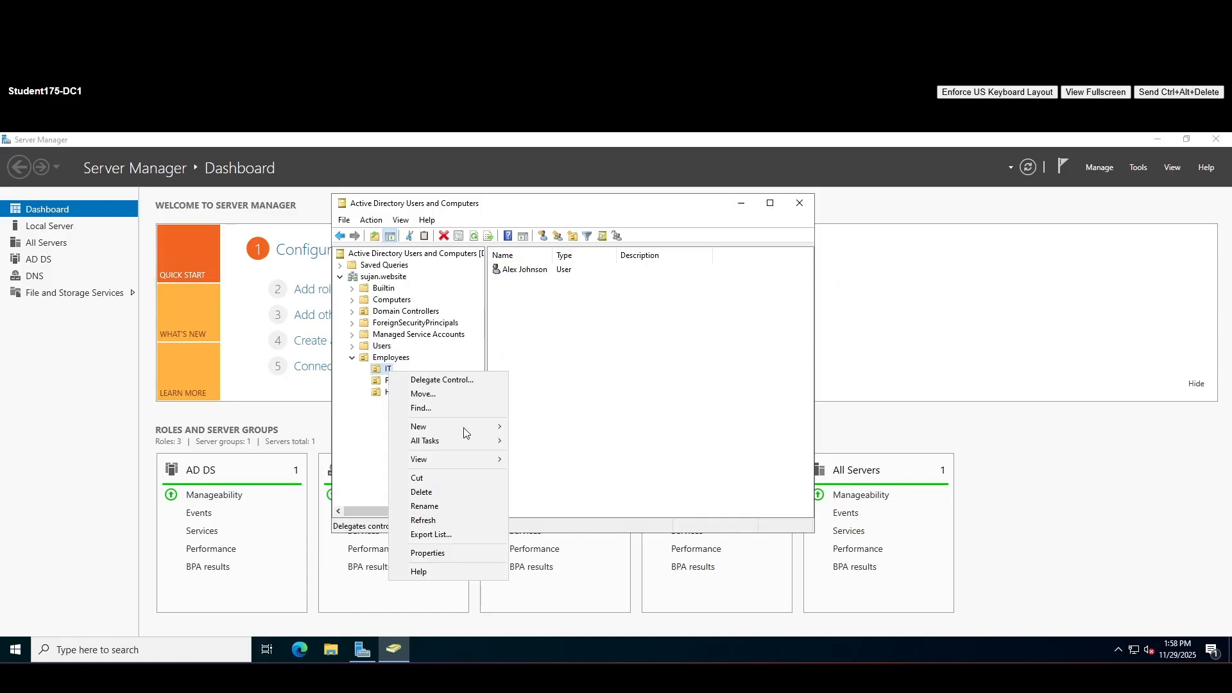
Start a second user in IT and fill in its names and logon name
mouse_move(461, 428)
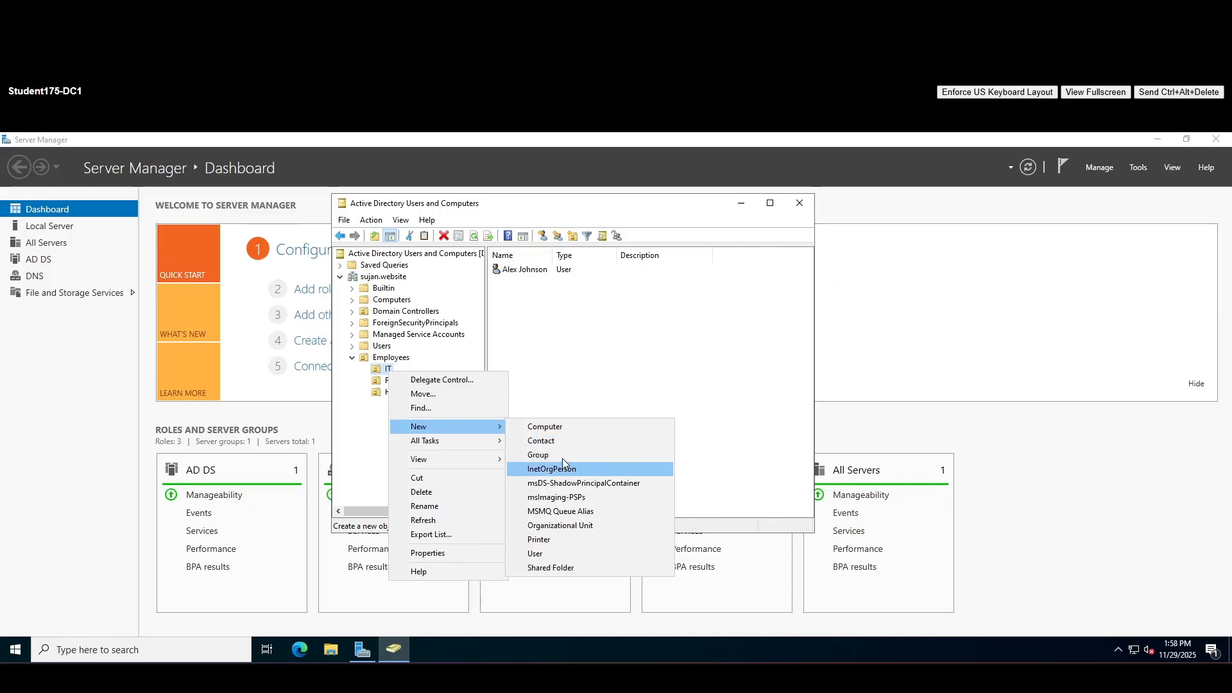
click(544, 553)
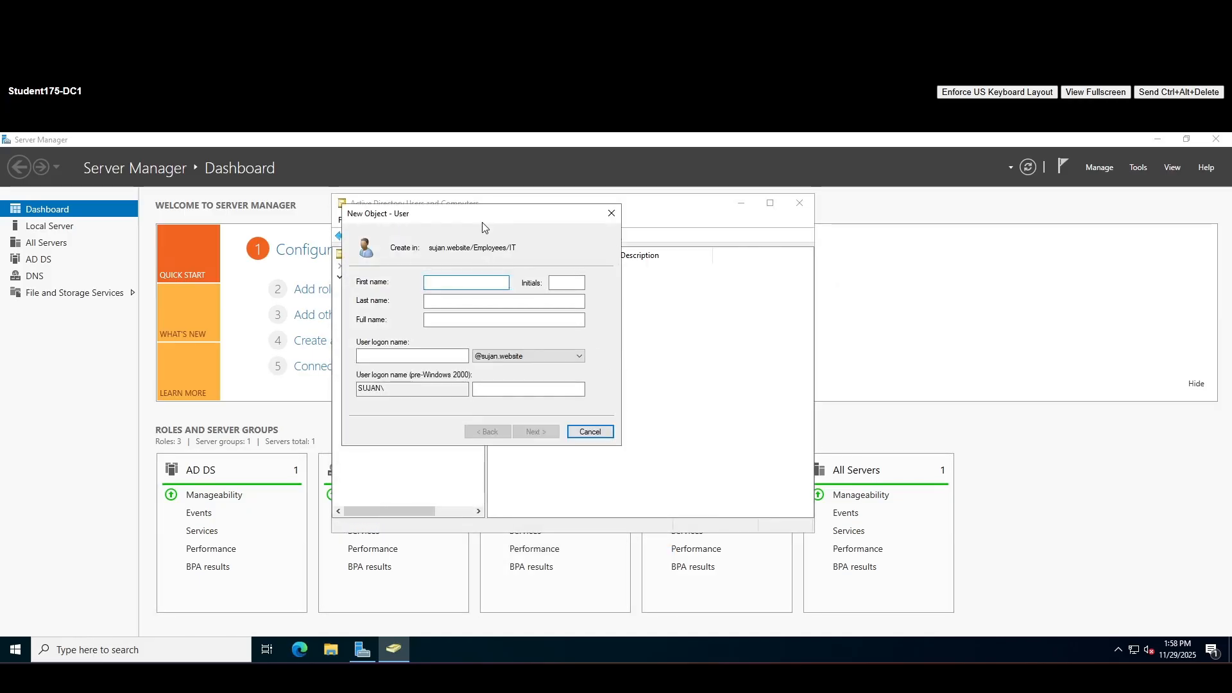
drag(483, 222, 614, 238)
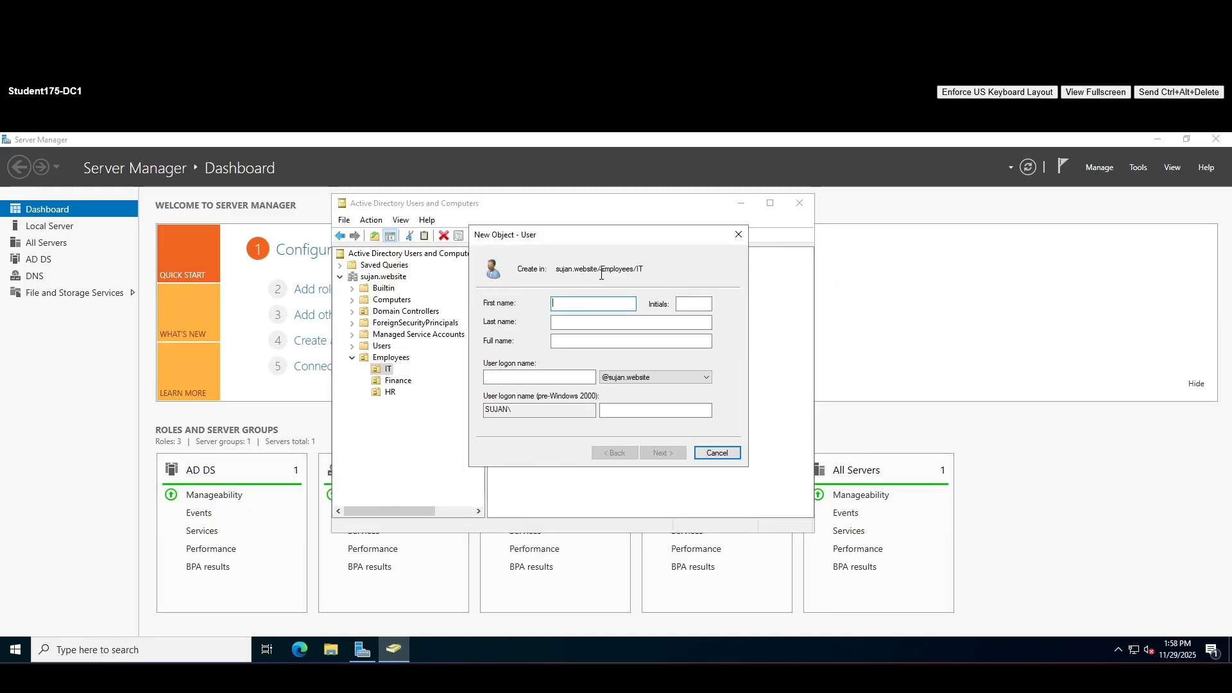
key(Tab)
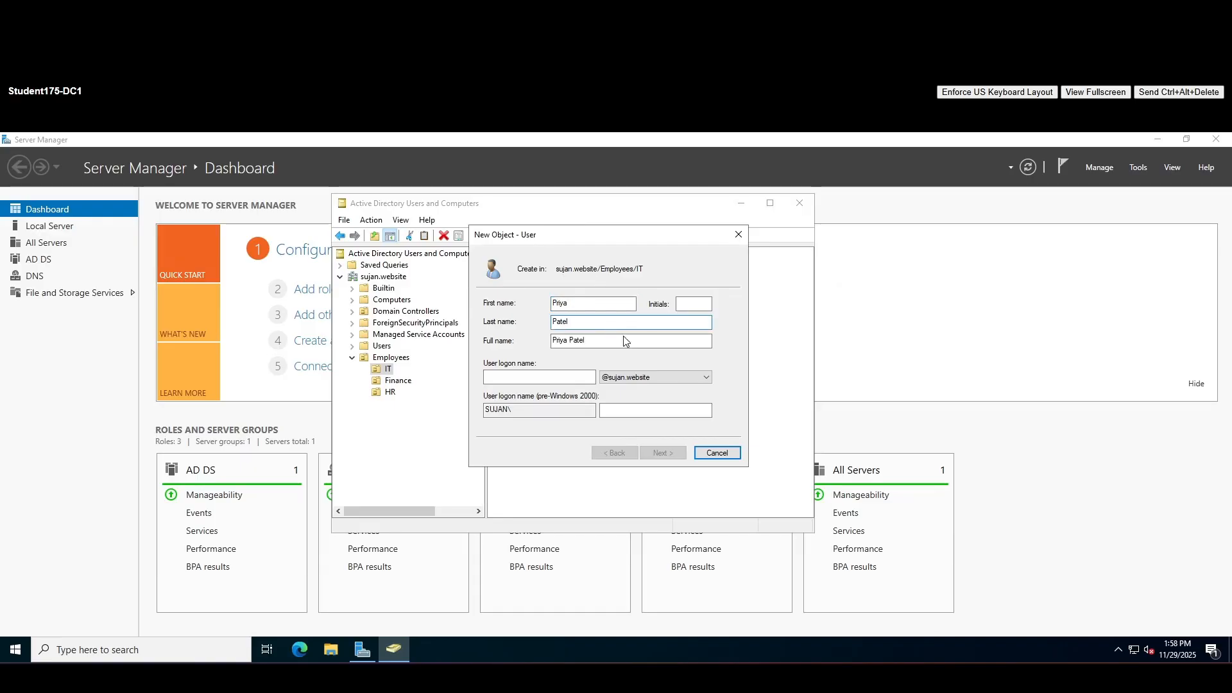
click(586, 378)
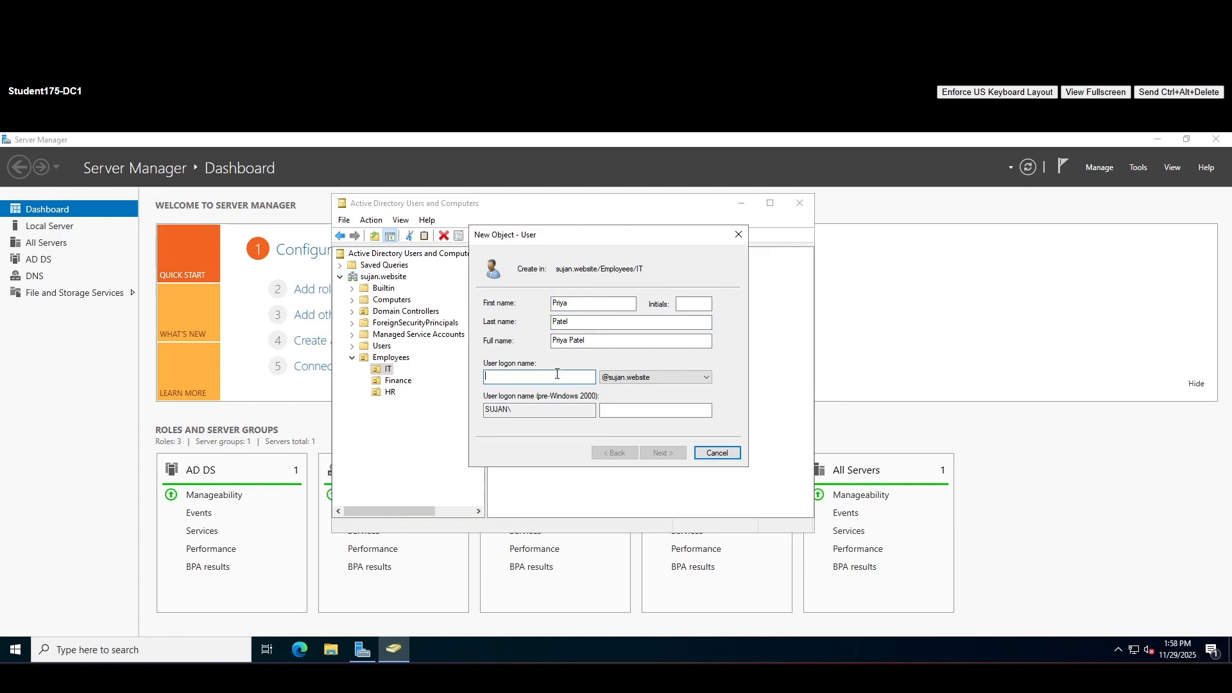
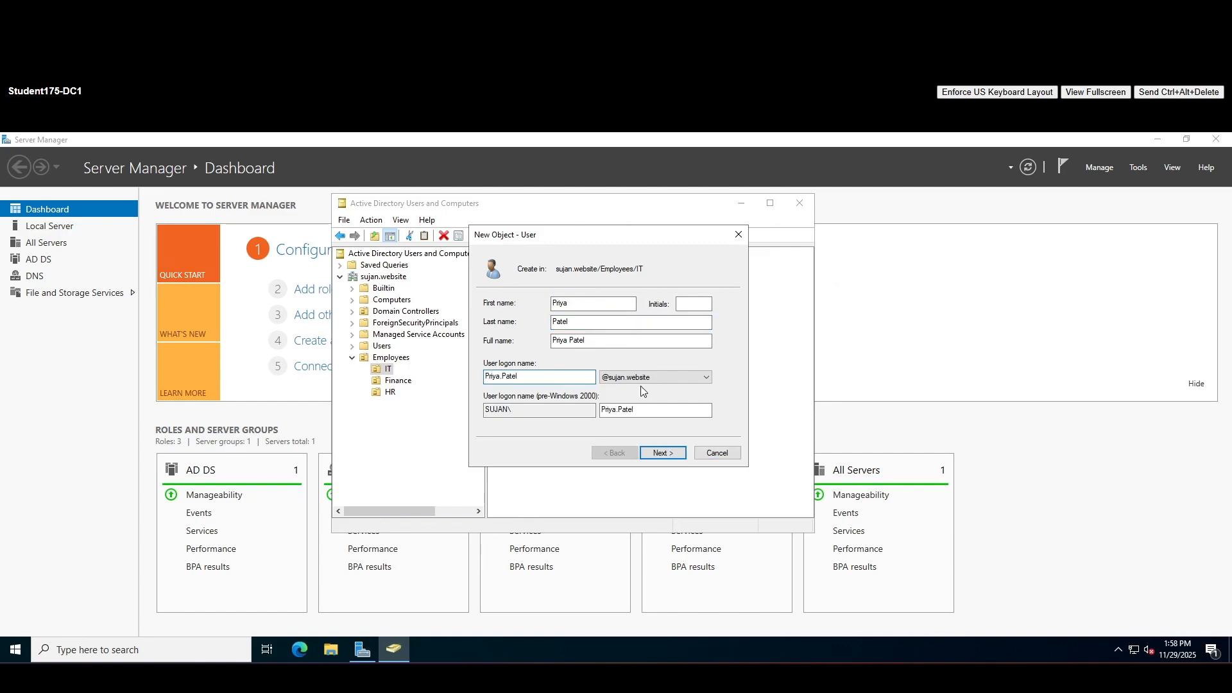
Give the second user a password not forced to change at next logon and finish it
click(664, 453)
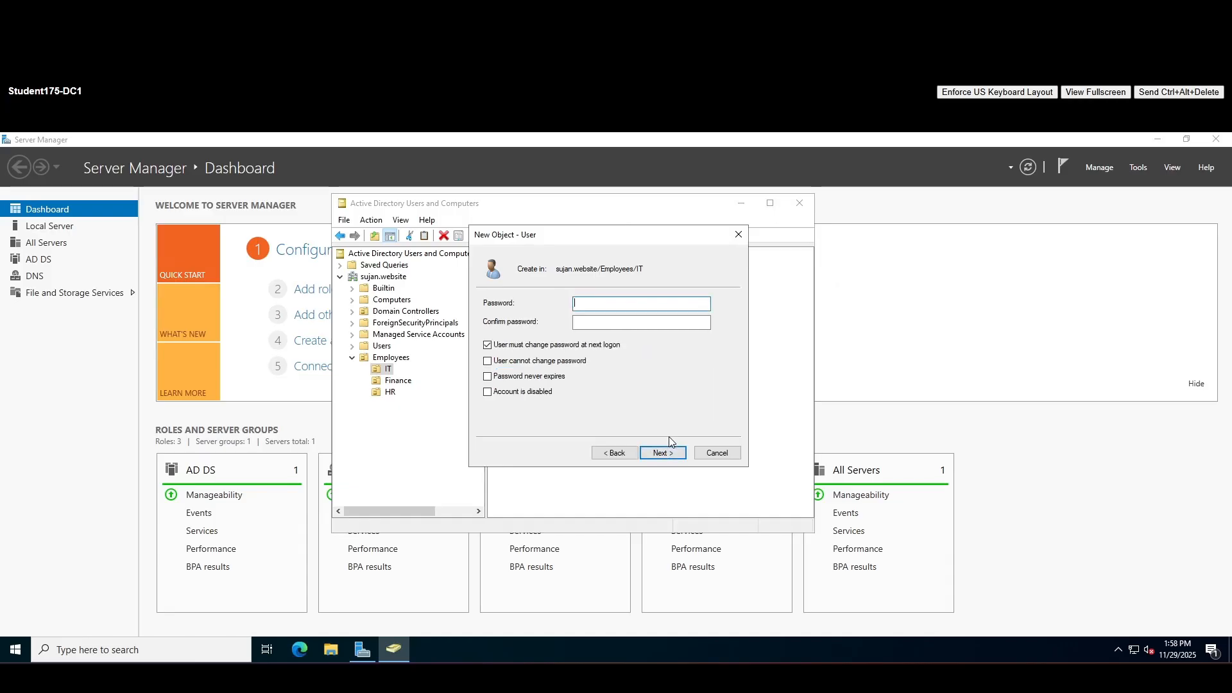
click(523, 346)
click(622, 301)
text(••••••••)
key(Tab)
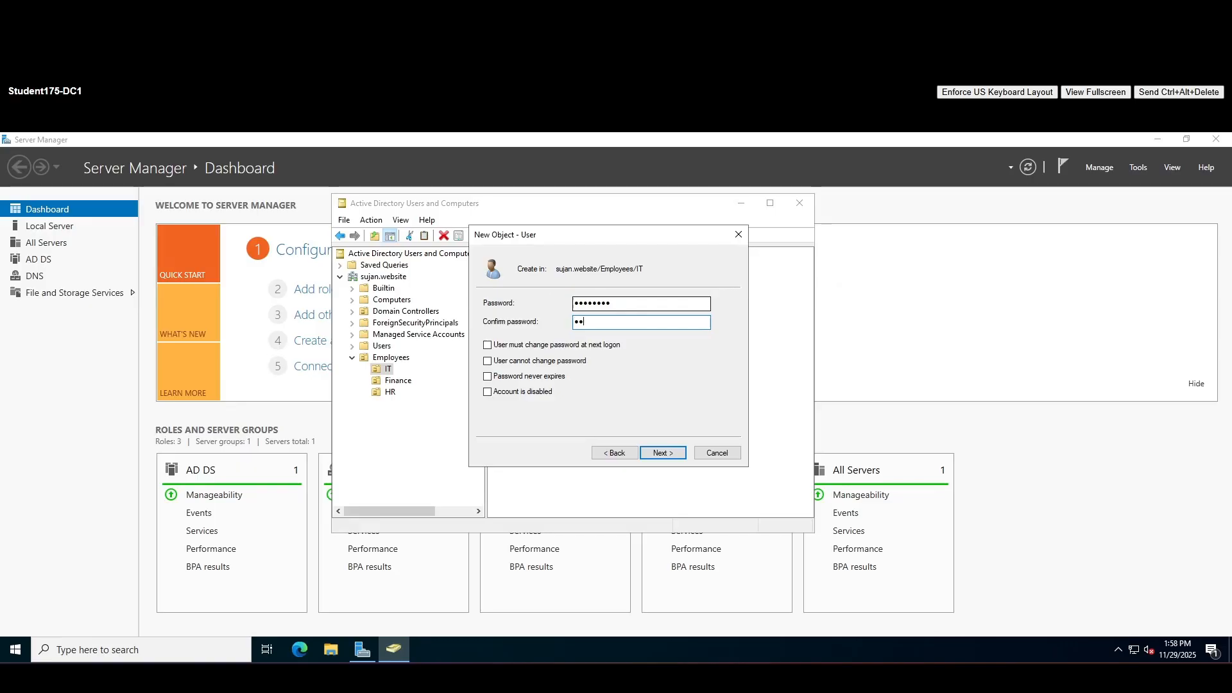
text(••••••••)
click(656, 453)
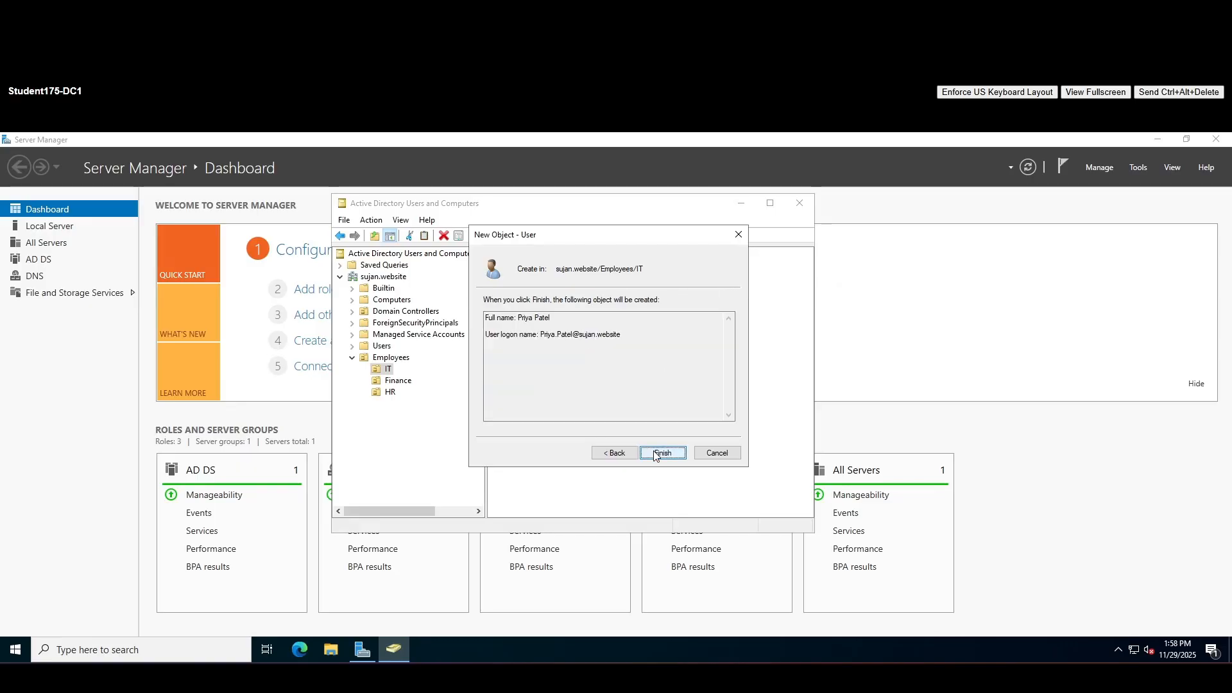
click(662, 453)
click(556, 344)
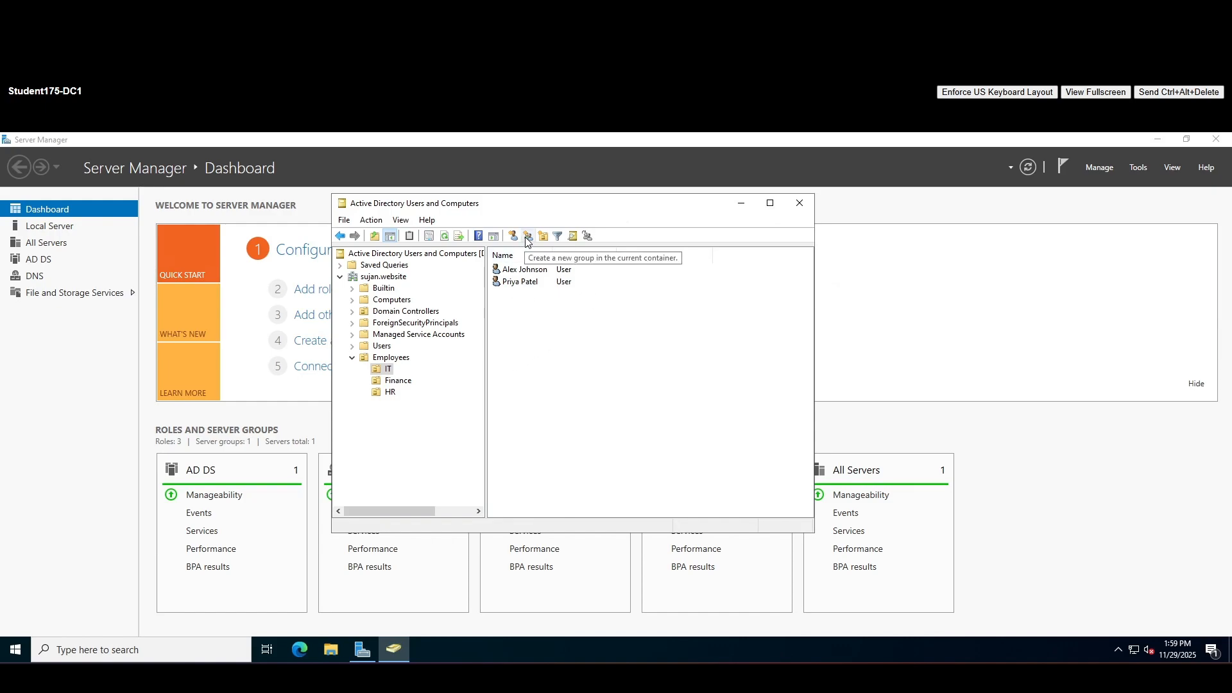
Select both IT users and open Add to a group, then cancel and clear the selection
click(521, 281)
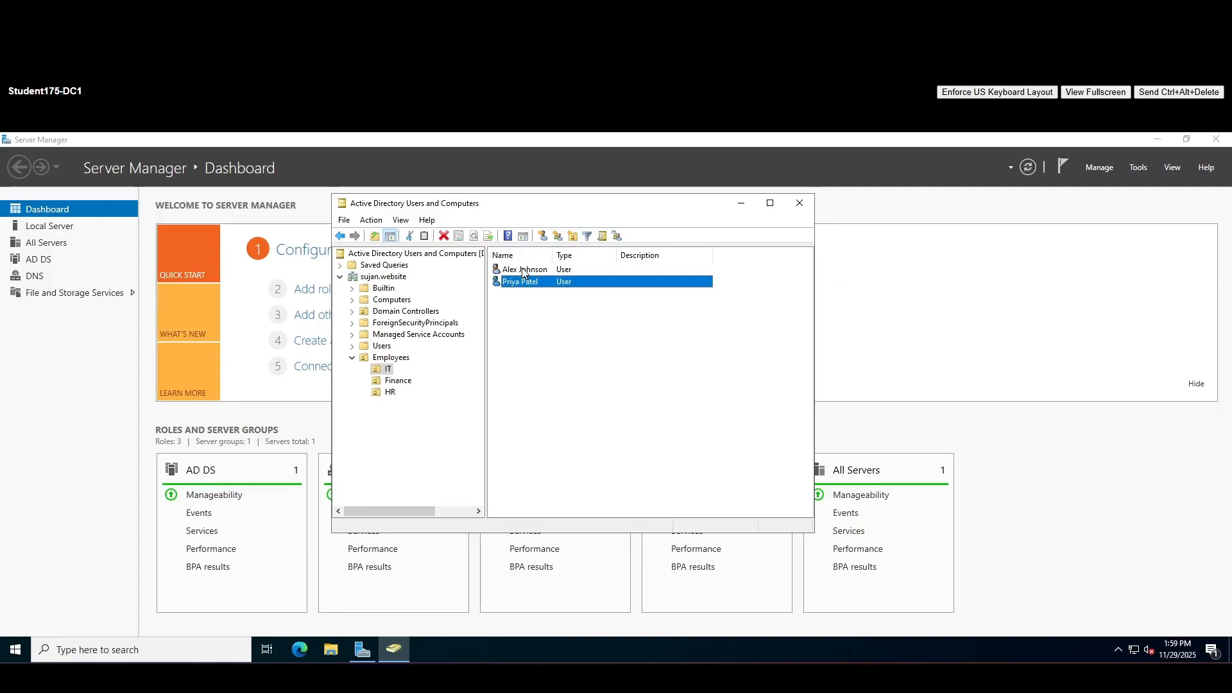
ctrl+click(524, 270)
right_click(520, 271)
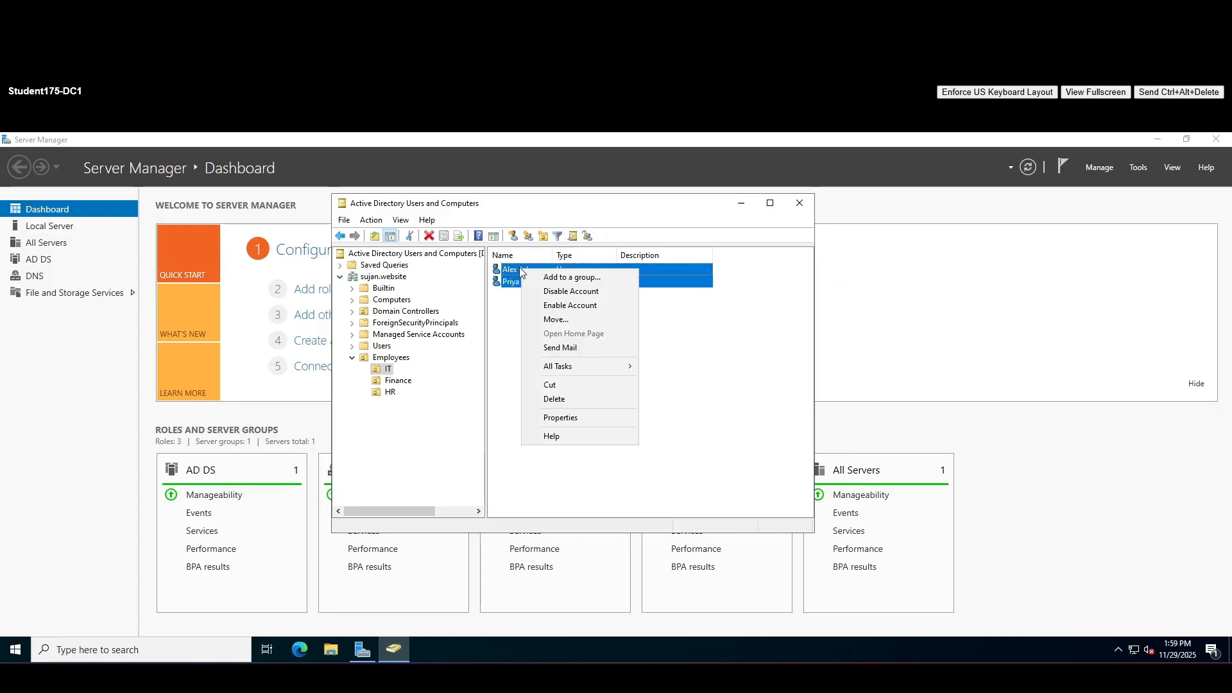
click(606, 276)
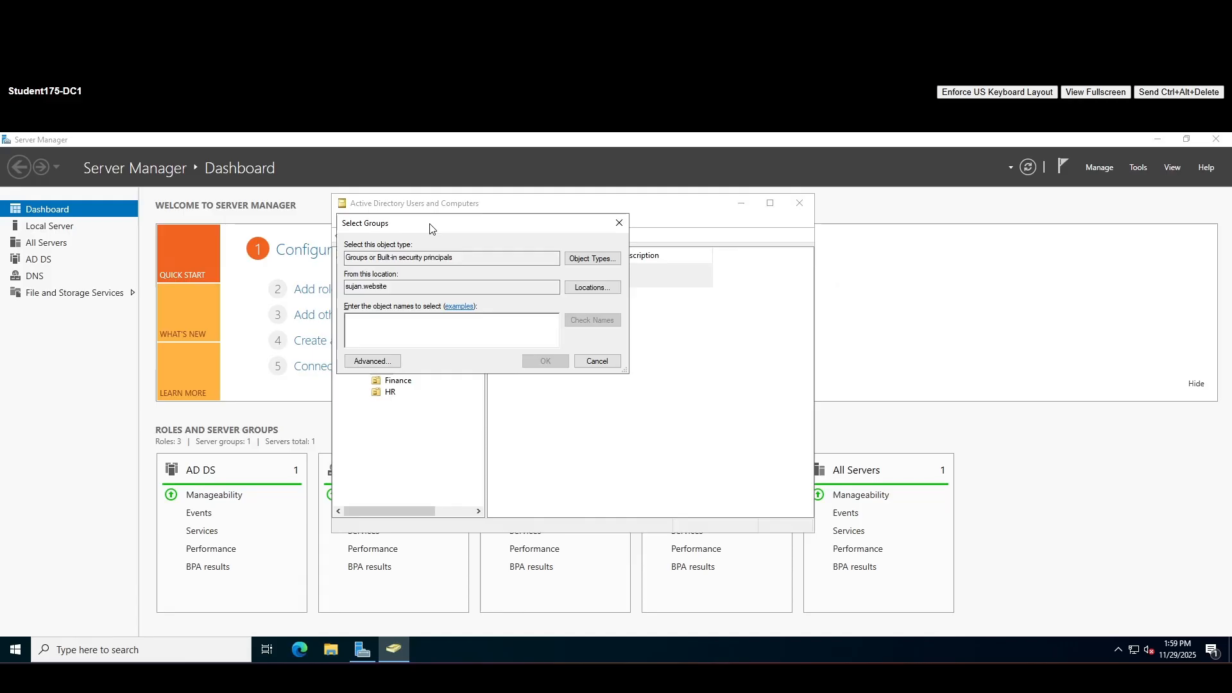
click(597, 361)
click(659, 363)
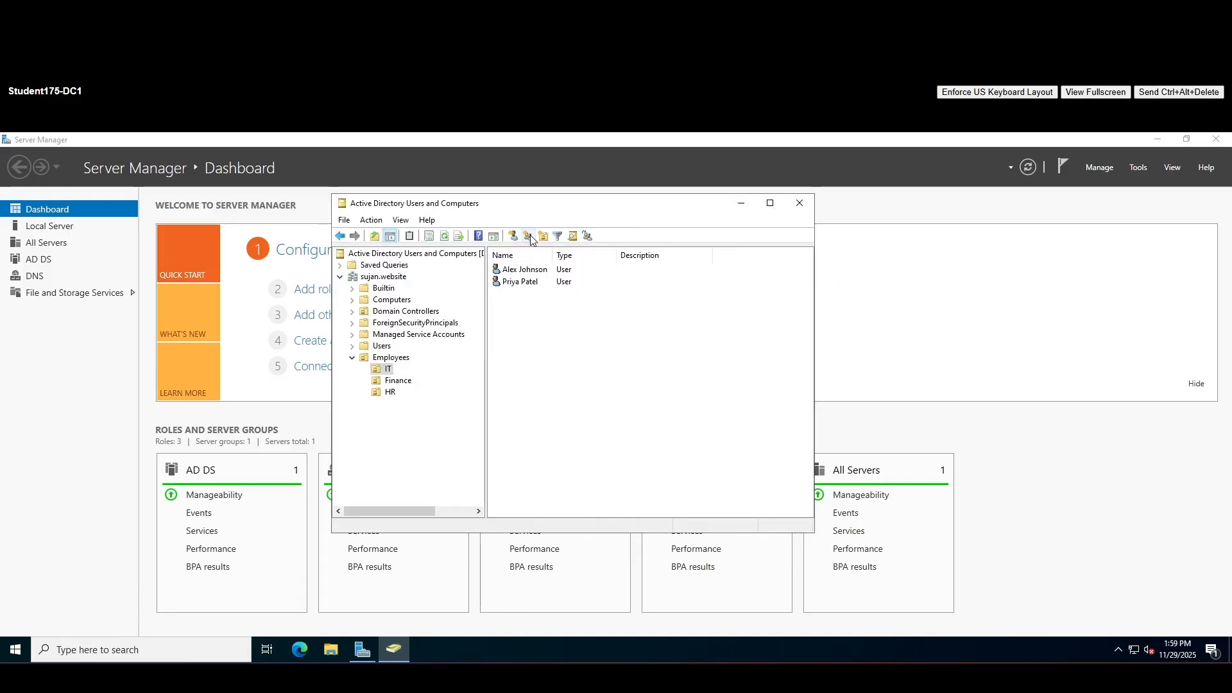
click(552, 332)
Create a Global Security group named IT in the IT OU
click(528, 237)
drag(526, 215, 729, 305)
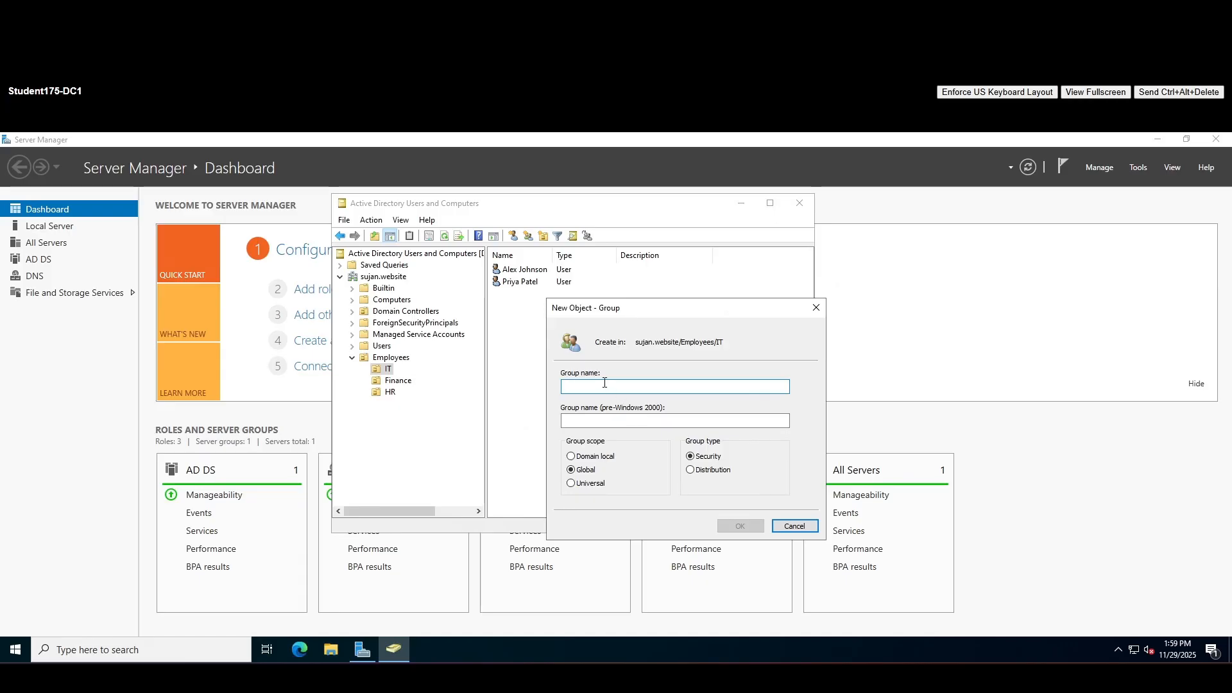
text(IT)
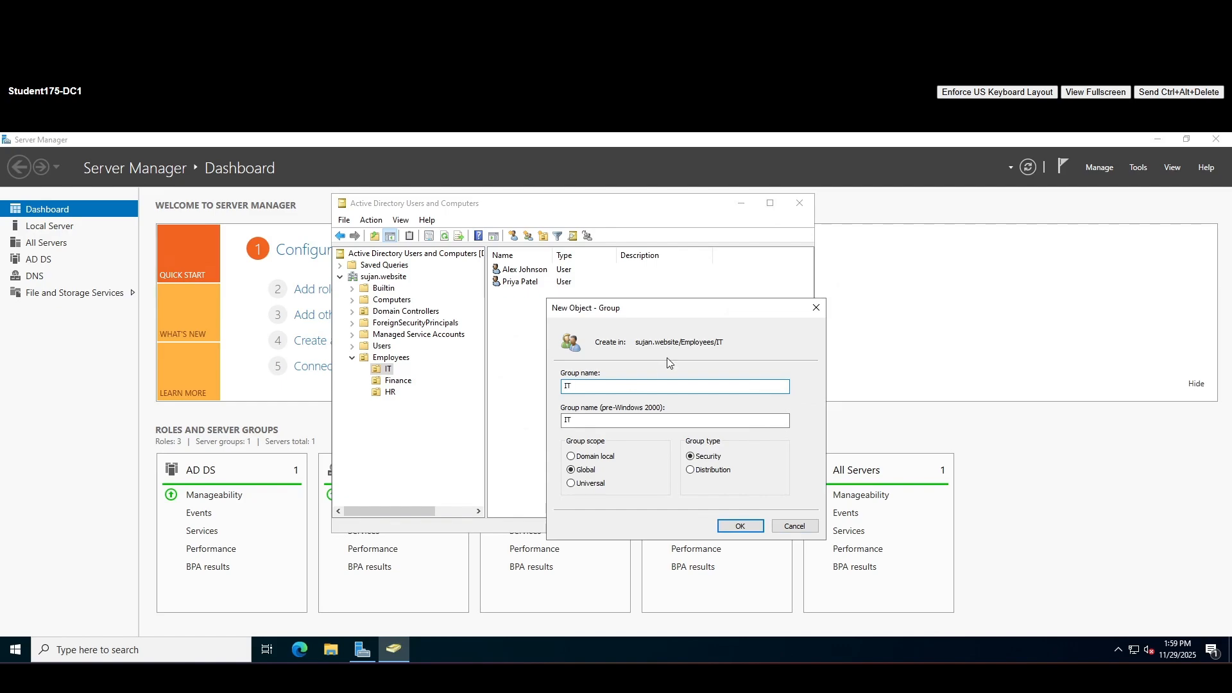
click(740, 526)
Select the IT group in the list, then the last-listed user account
click(578, 350)
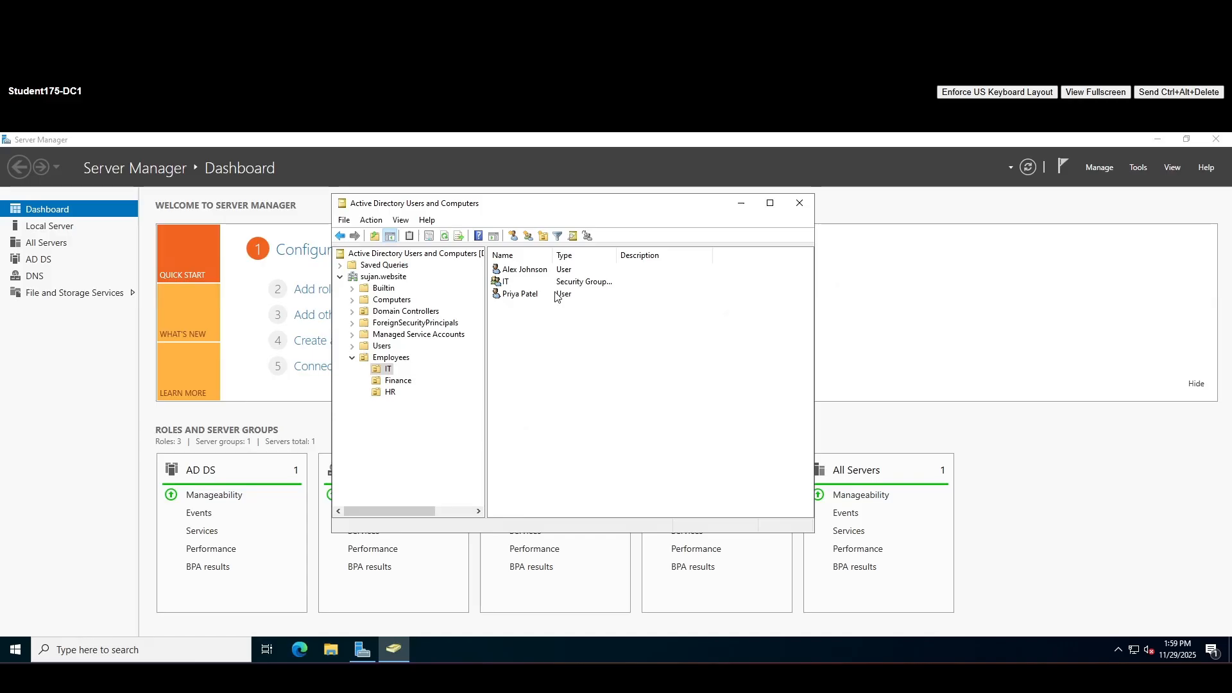
click(504, 284)
click(545, 329)
click(522, 286)
click(559, 336)
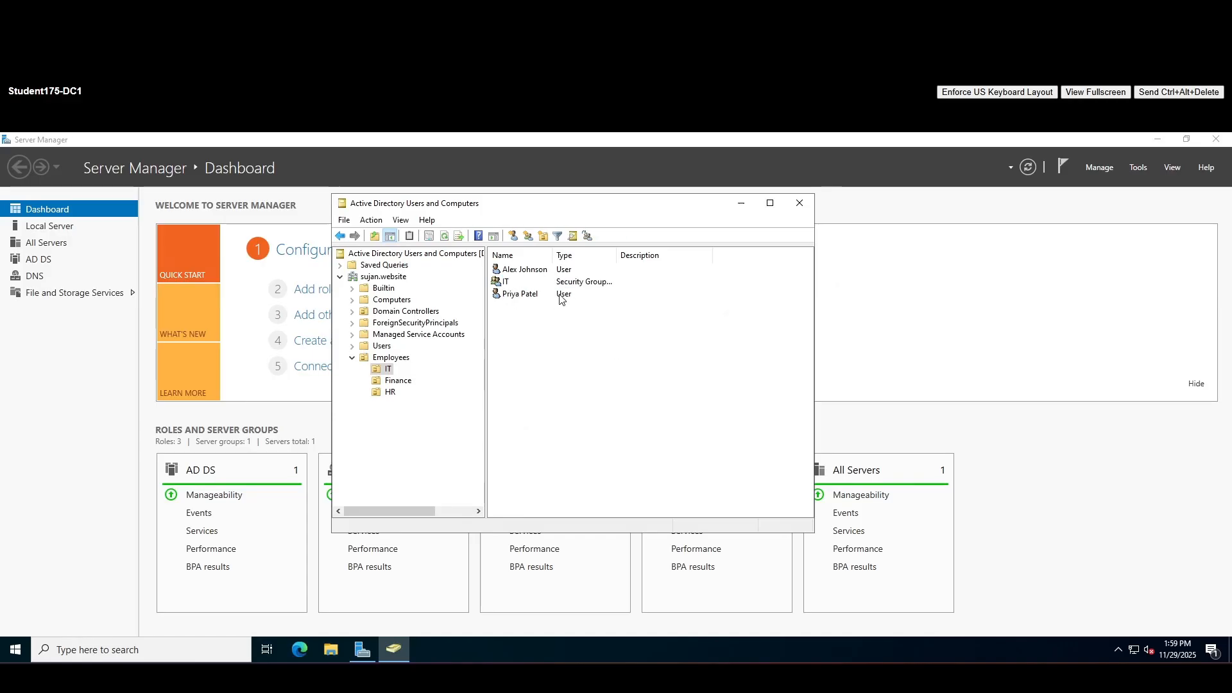
click(520, 295)
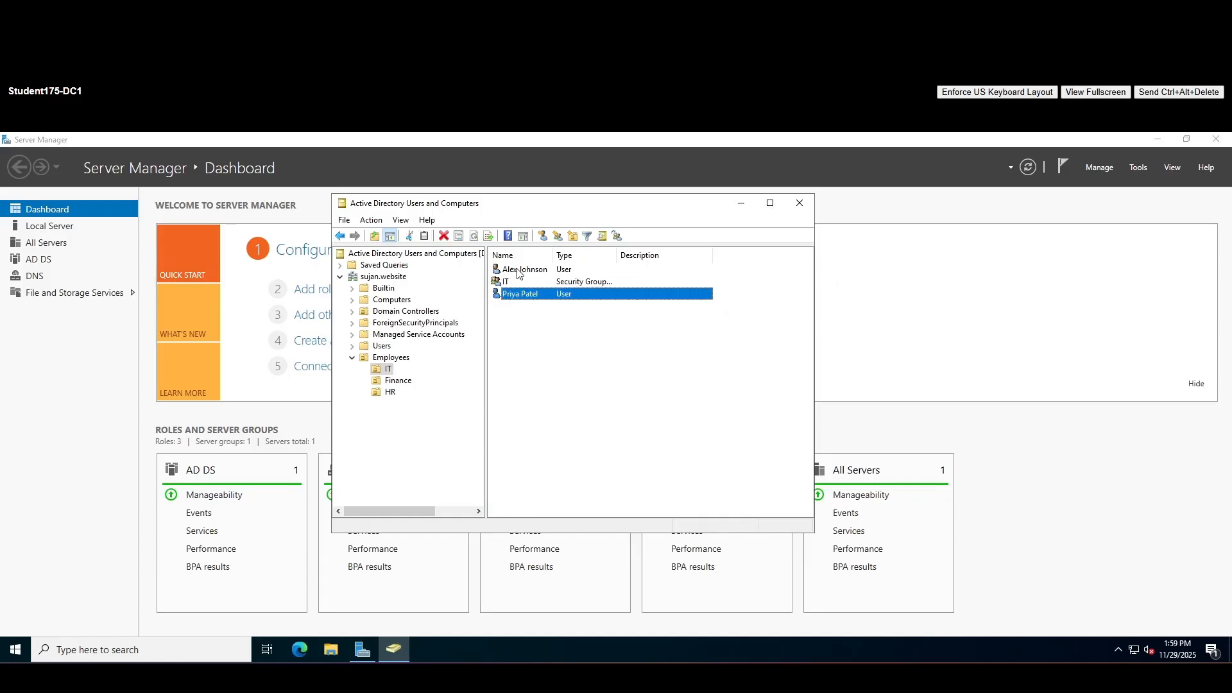
ctrl+click(520, 273)
right_click(518, 271)
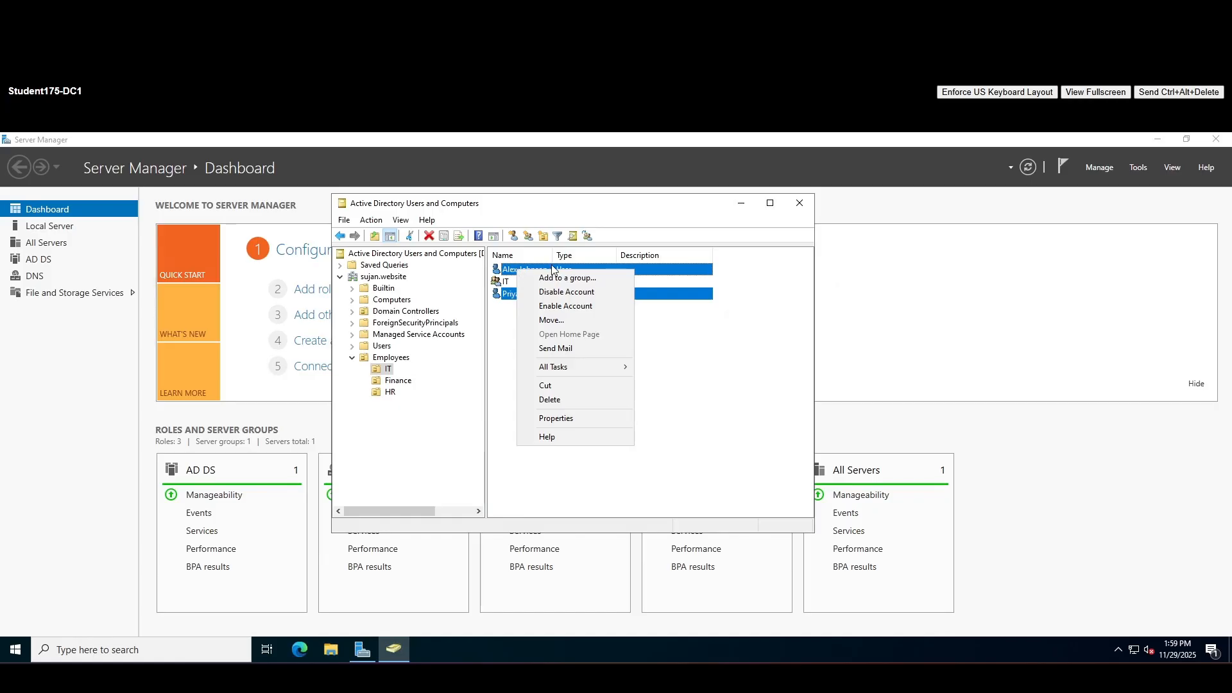
click(590, 280)
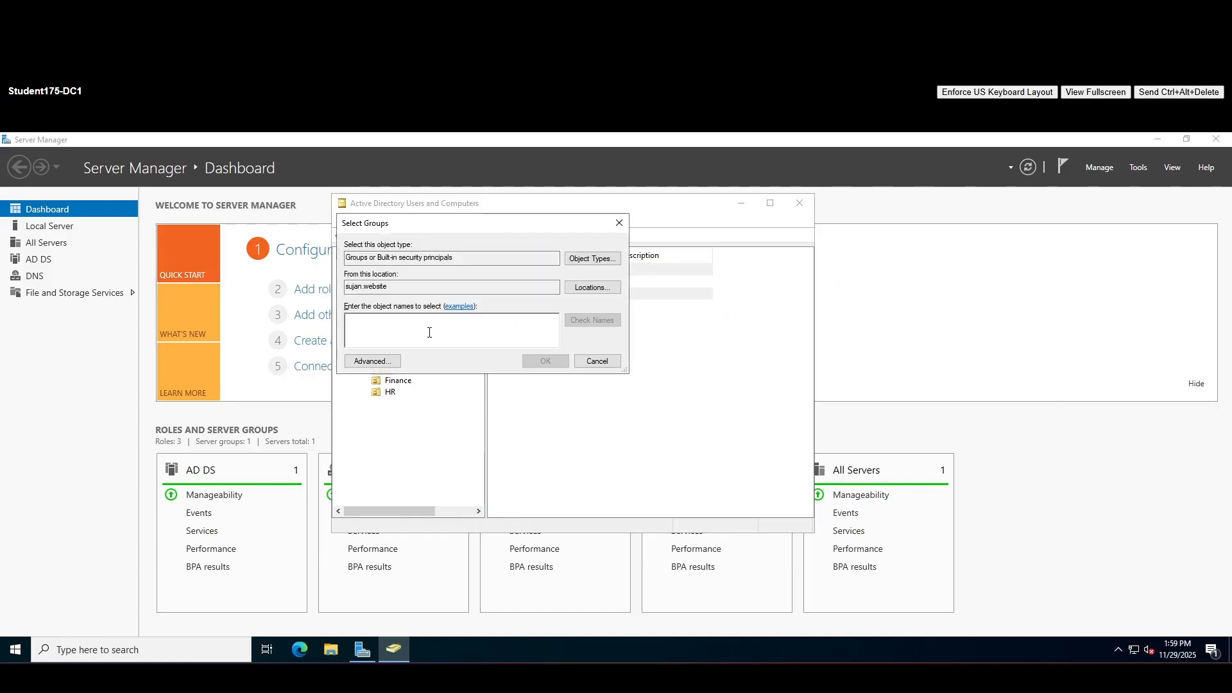
text(I)
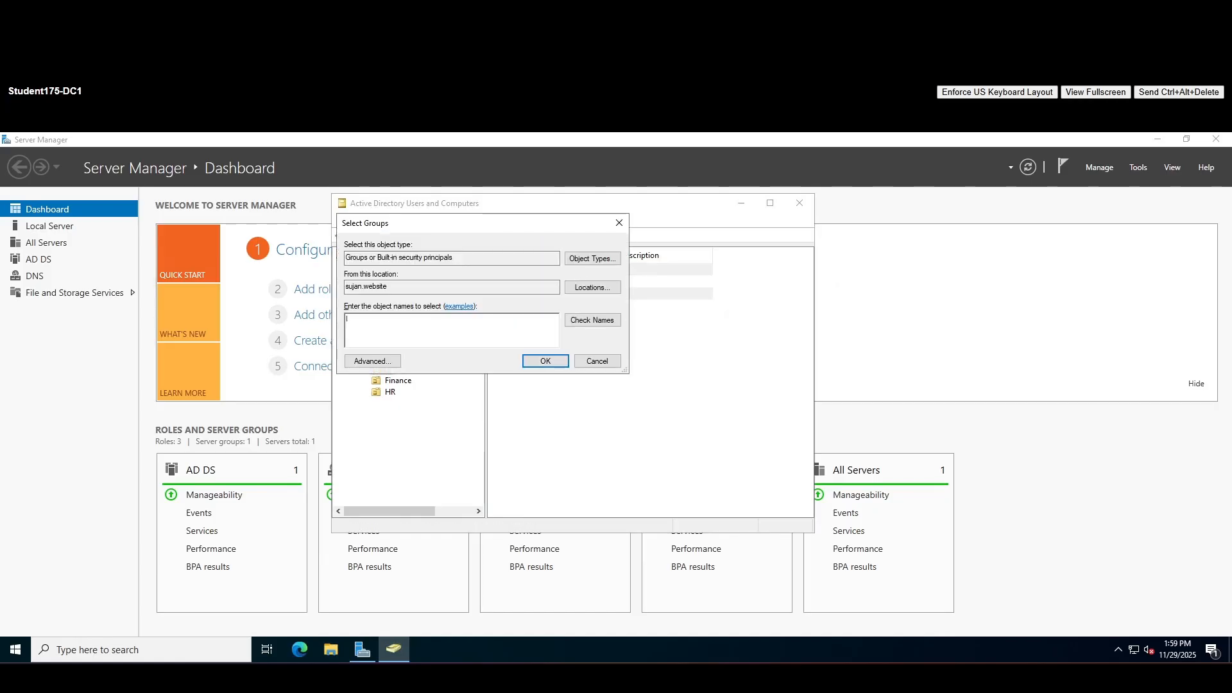
text(T)
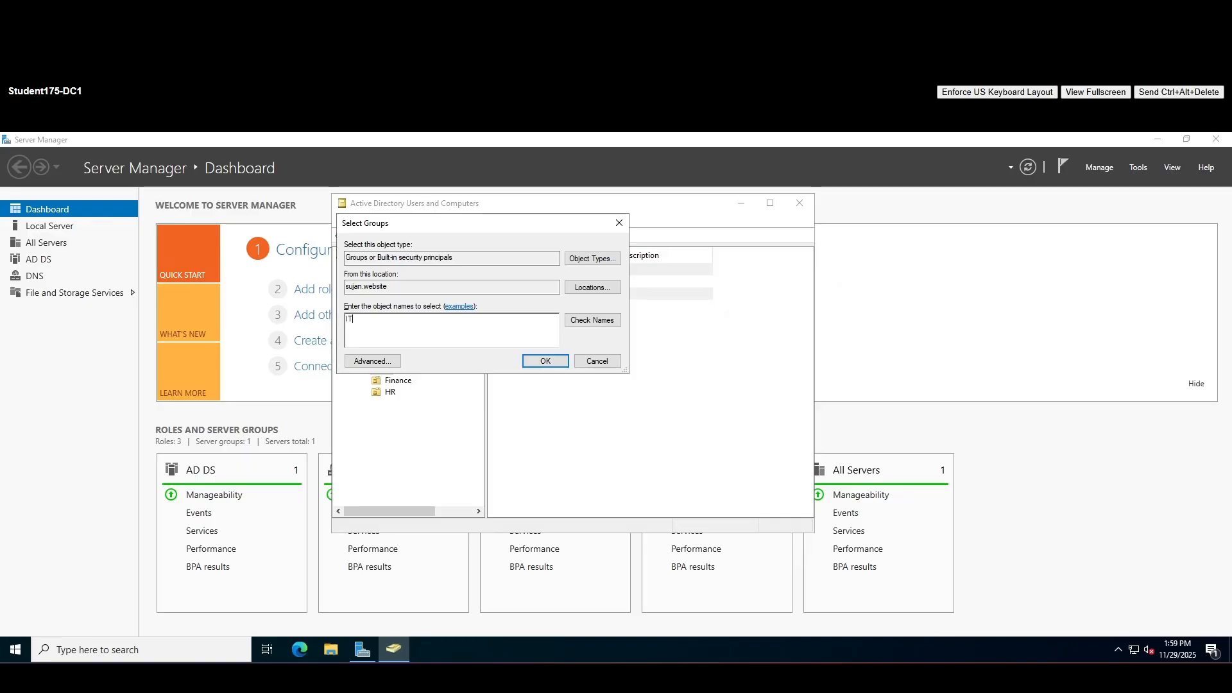
click(590, 321)
drag(610, 287, 617, 352)
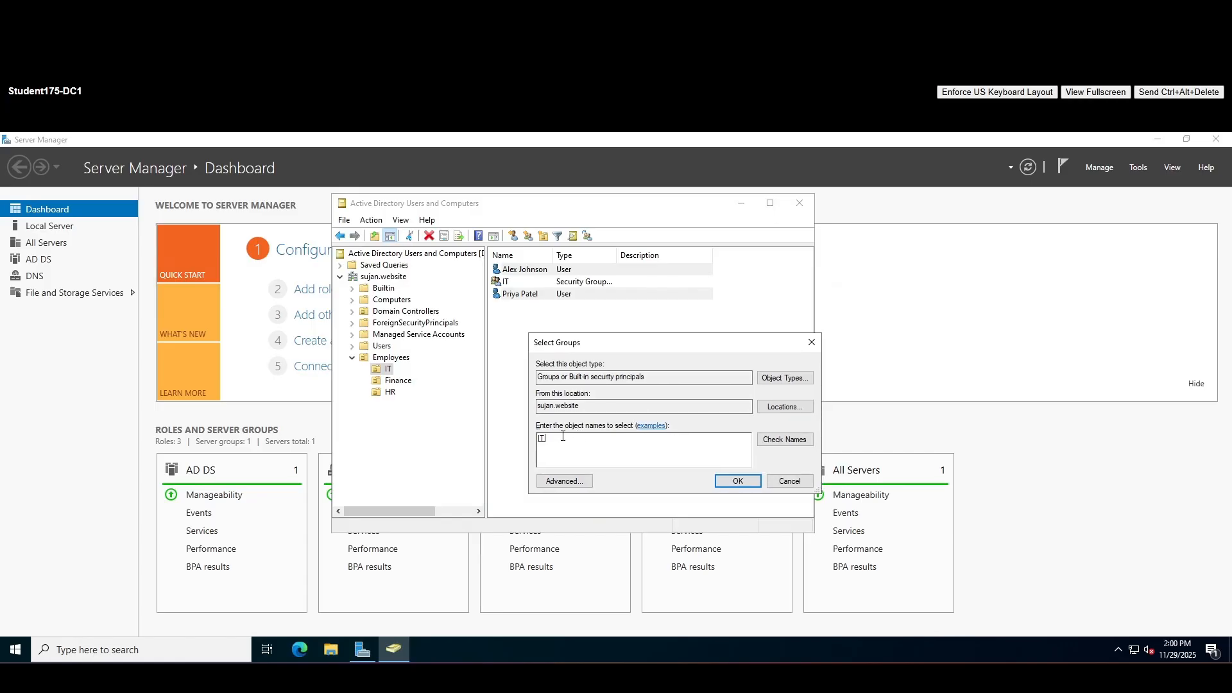
click(739, 481)
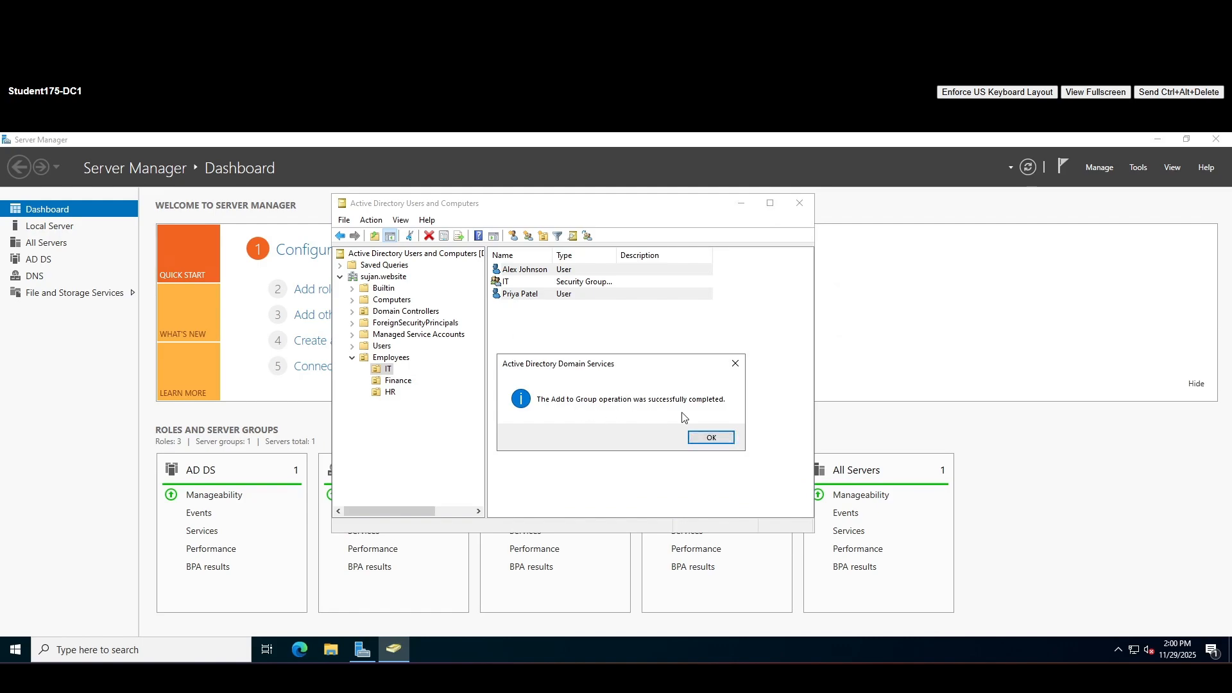
Dismiss the success message and open the IT group's properties
click(712, 437)
click(572, 328)
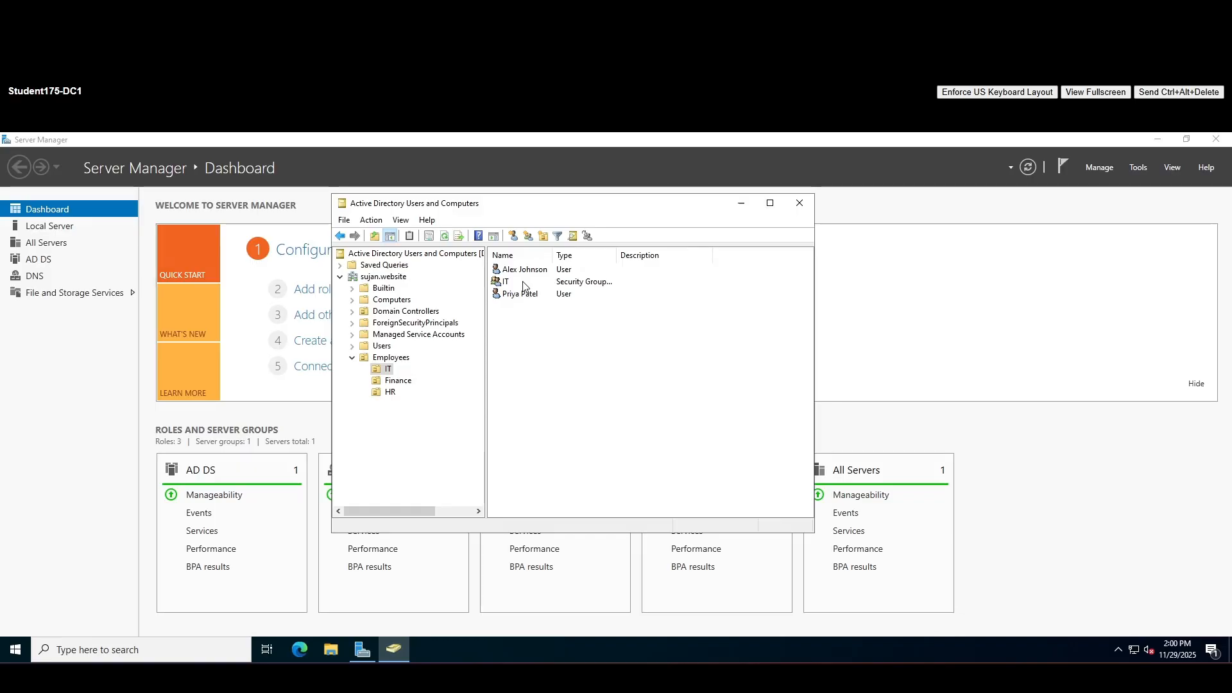
double_click(525, 282)
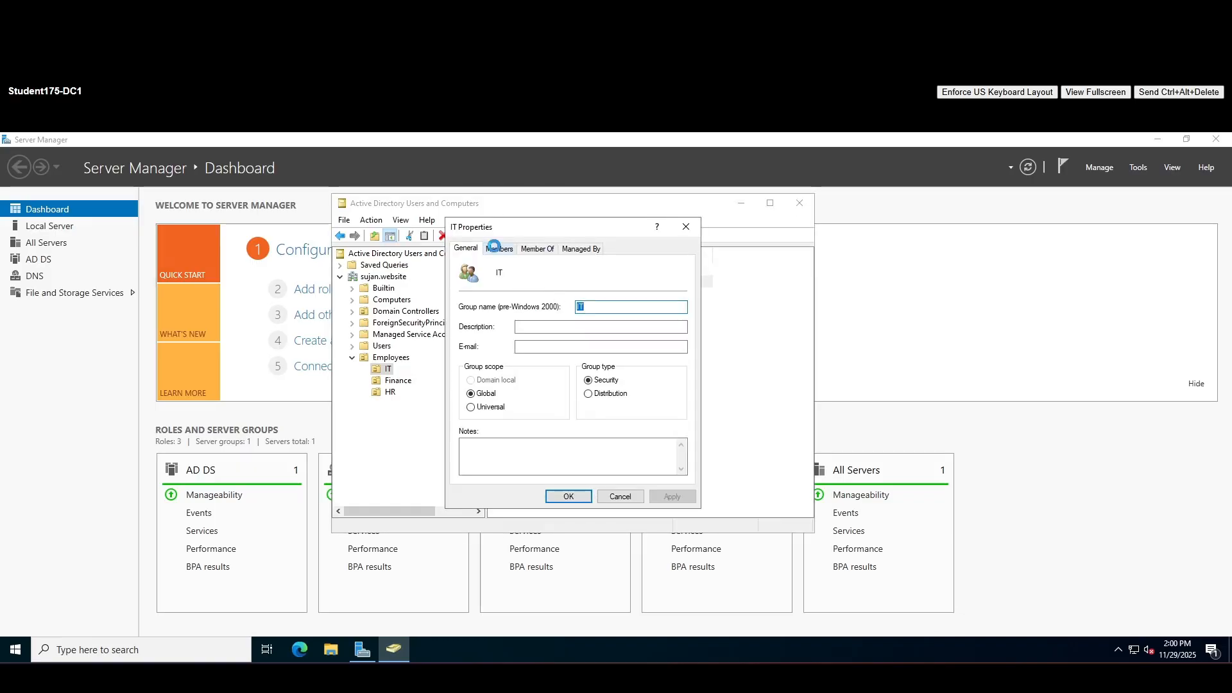
click(498, 249)
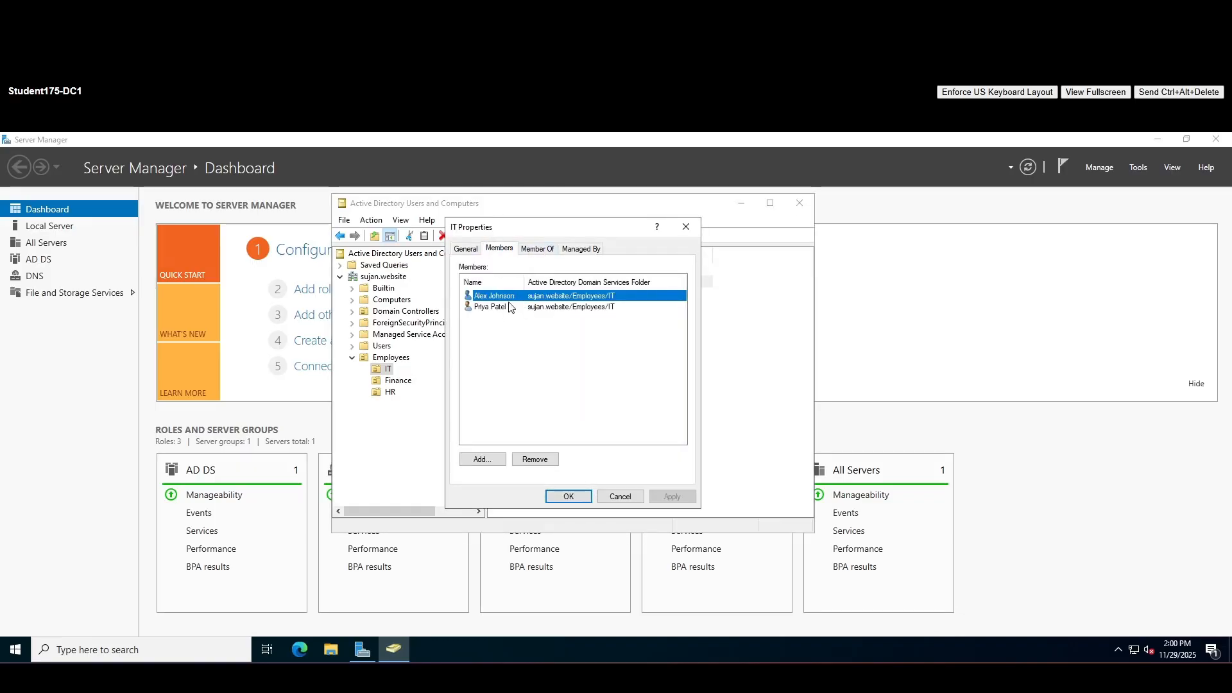
click(538, 250)
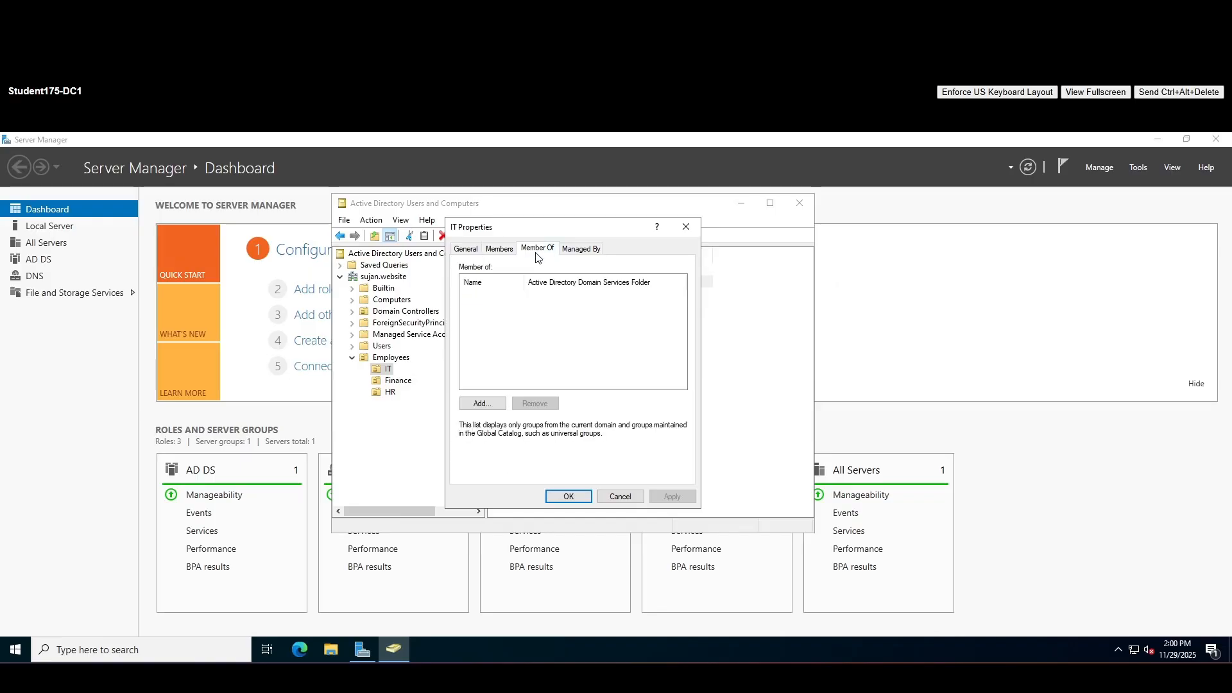
click(579, 250)
click(504, 249)
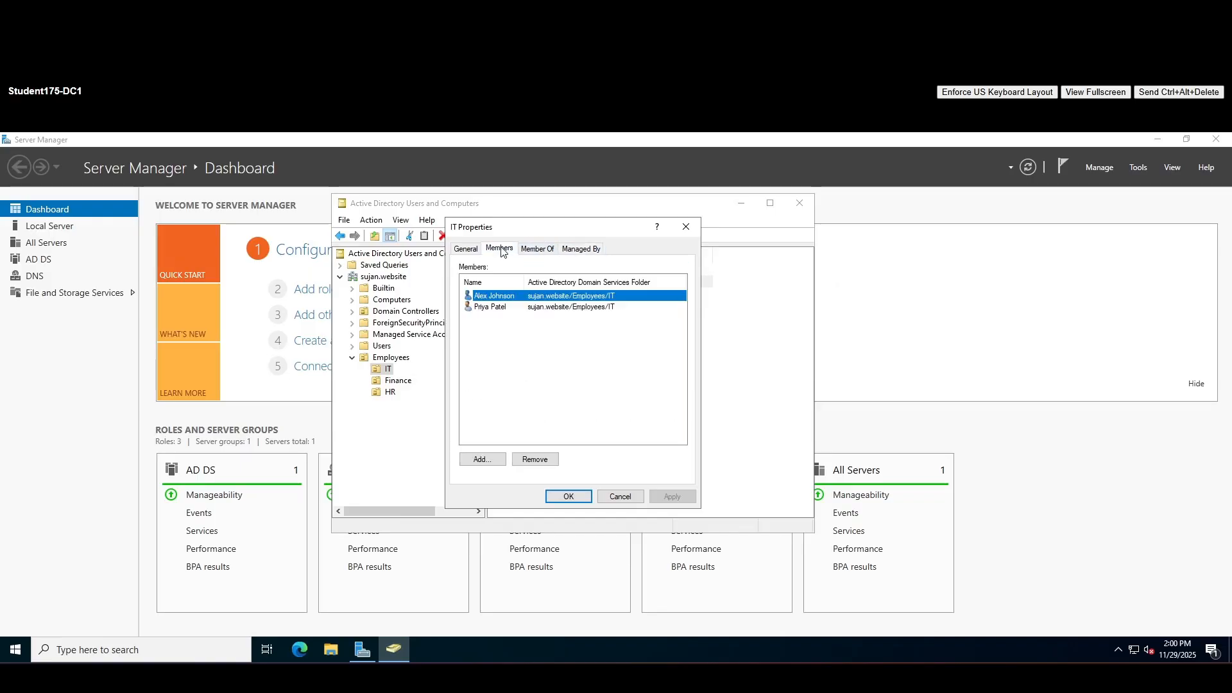
click(467, 250)
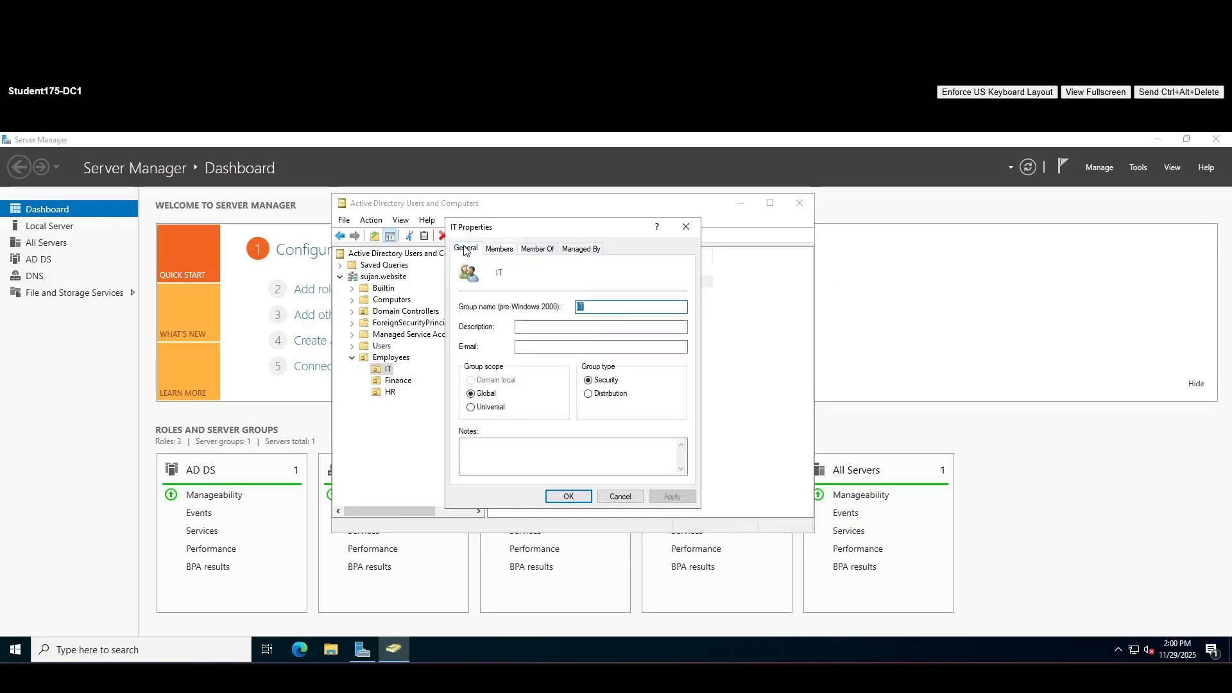
click(613, 498)
click(614, 338)
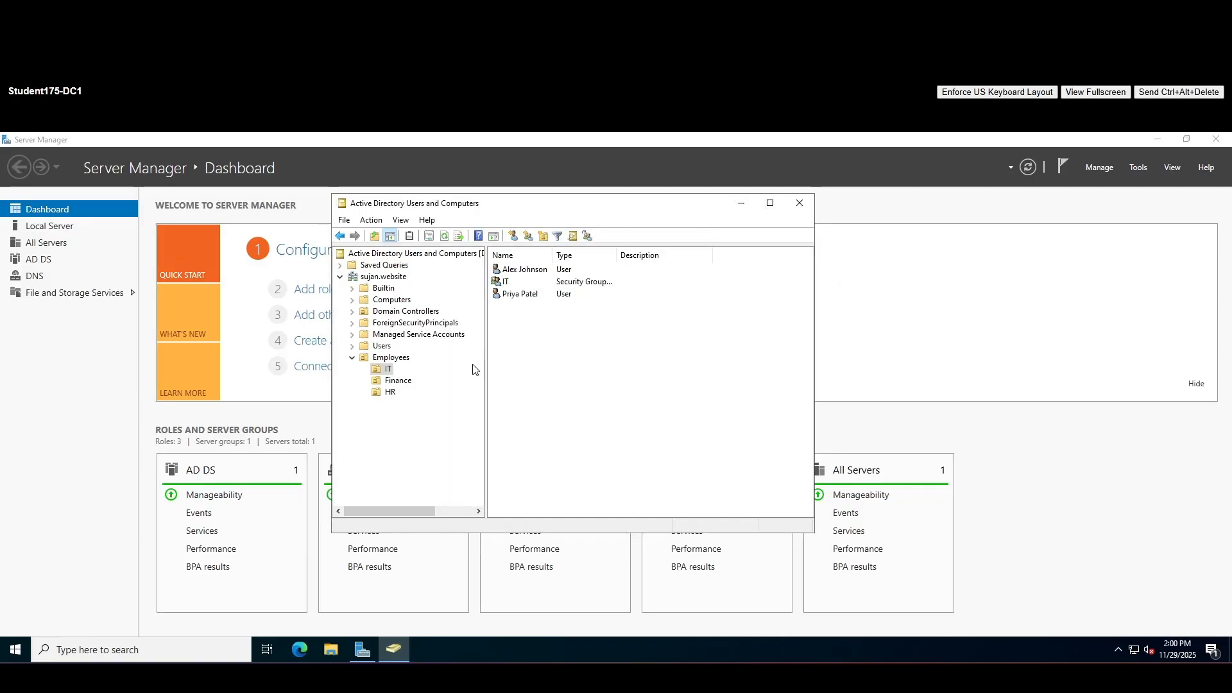
drag(547, 310, 588, 262)
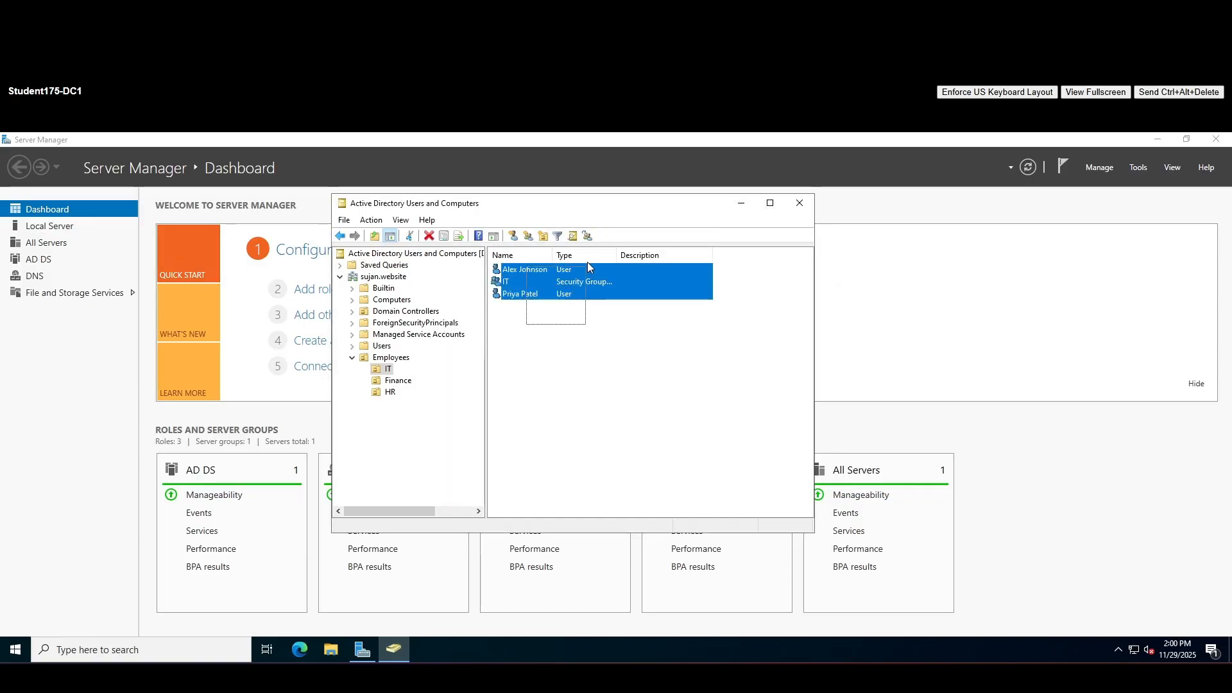
click(548, 322)
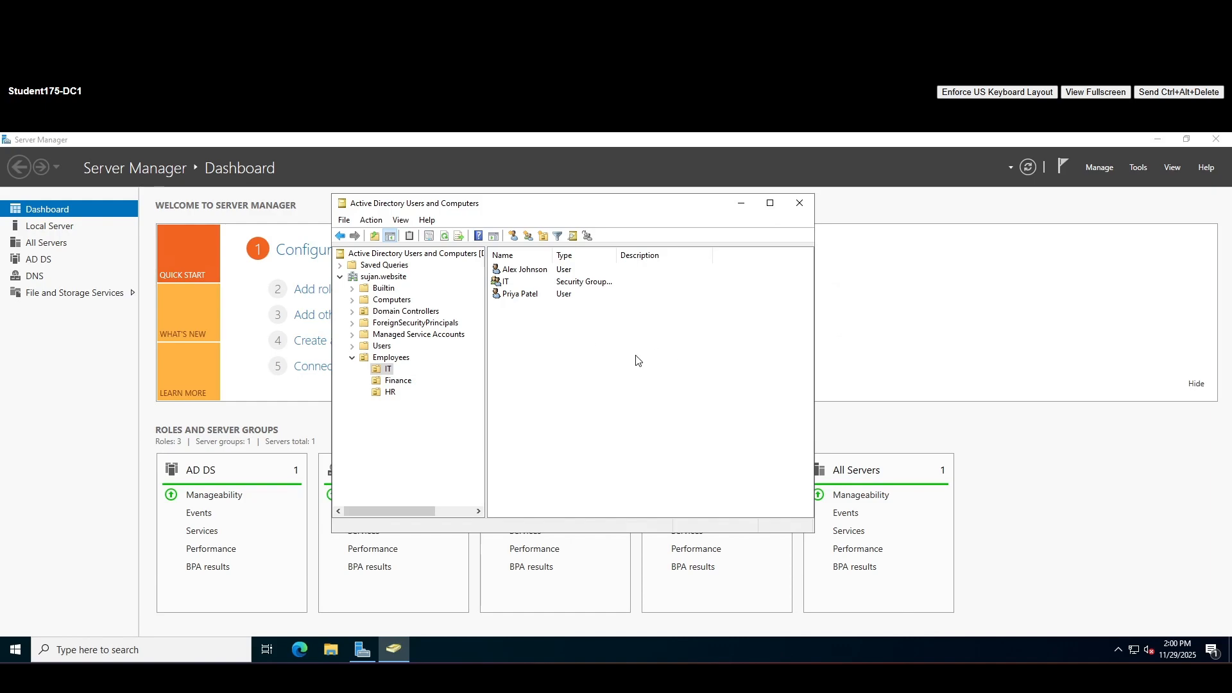
key(ctrl+Tab)
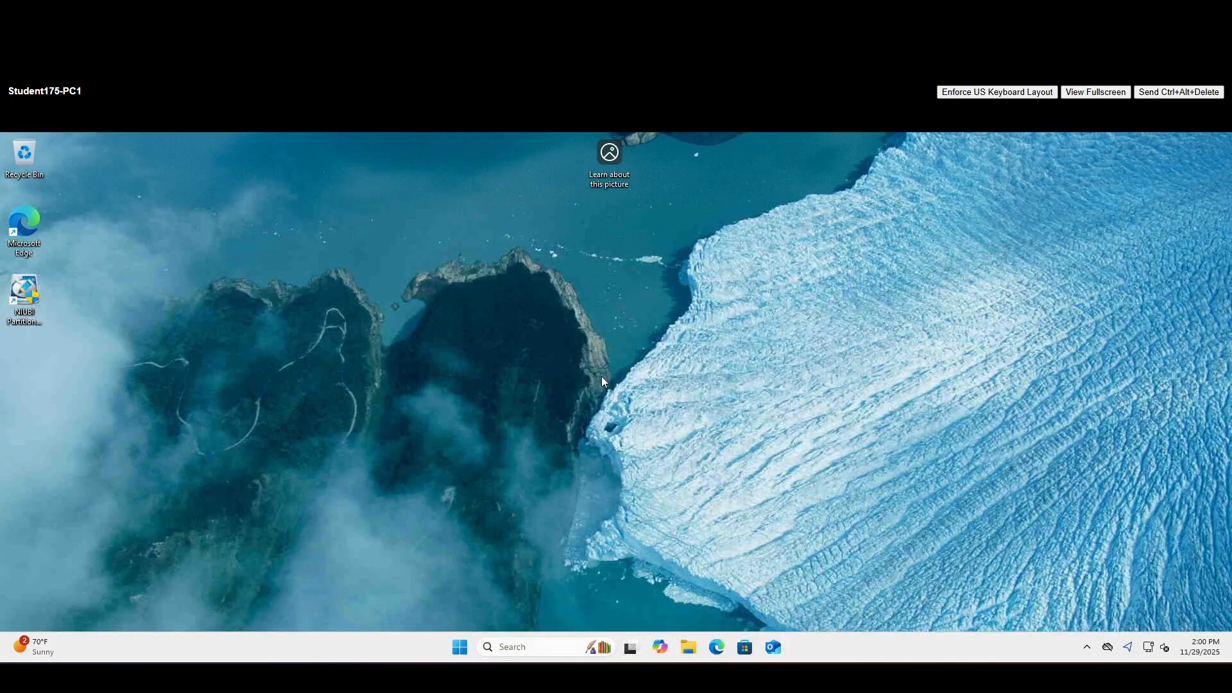
key(ctrl+Tab)
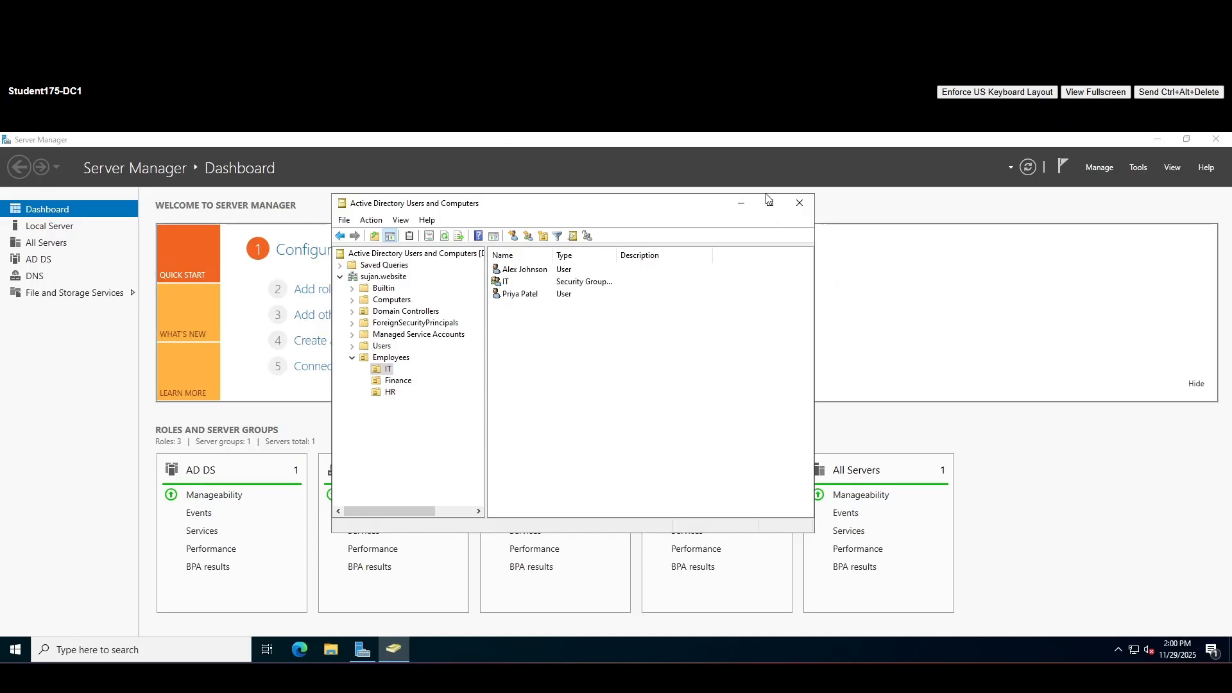
click(521, 295)
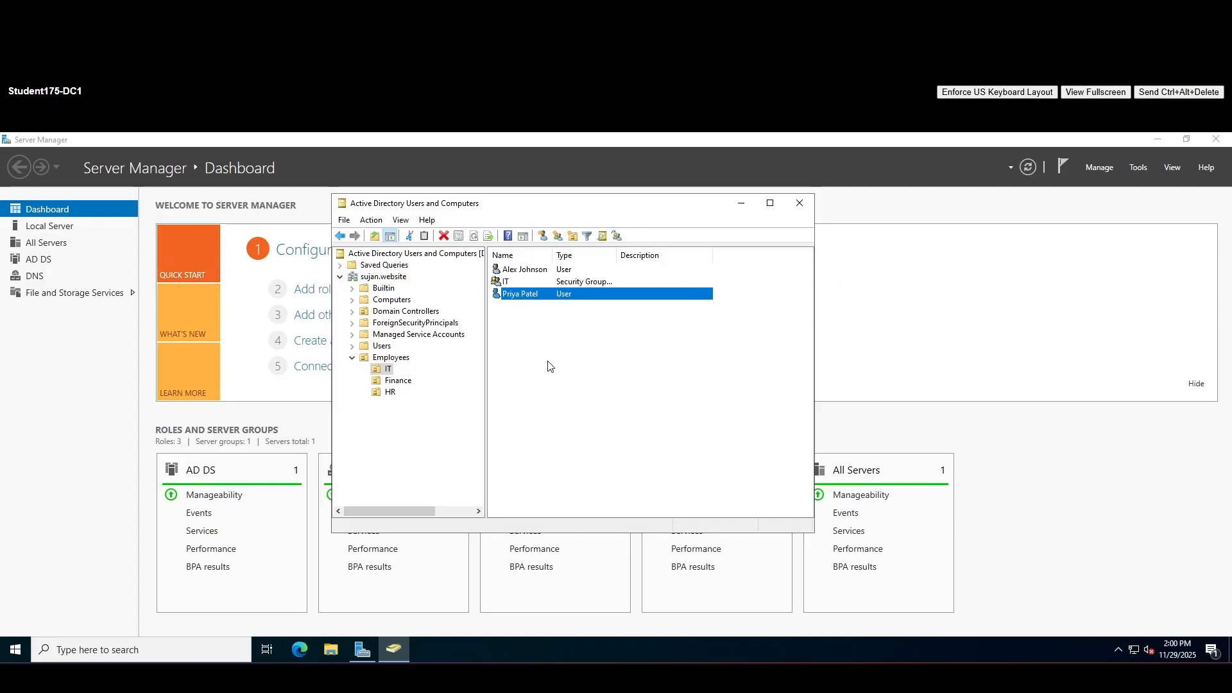
click(529, 348)
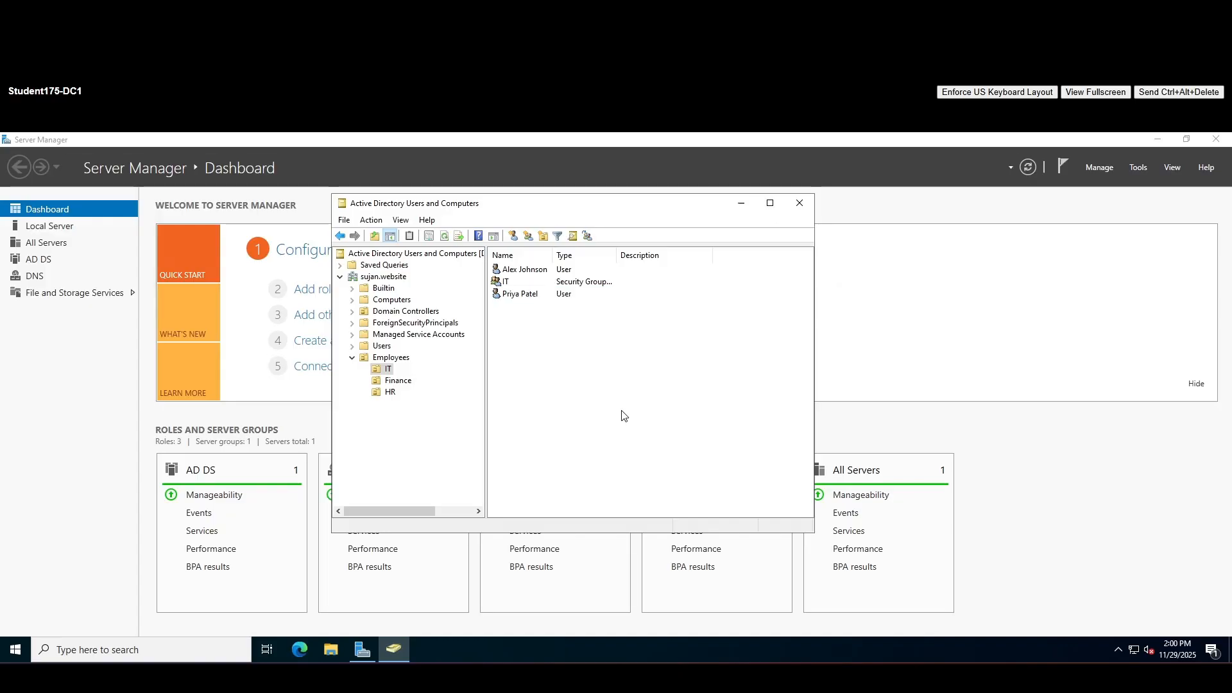
key(ctrl+Tab)
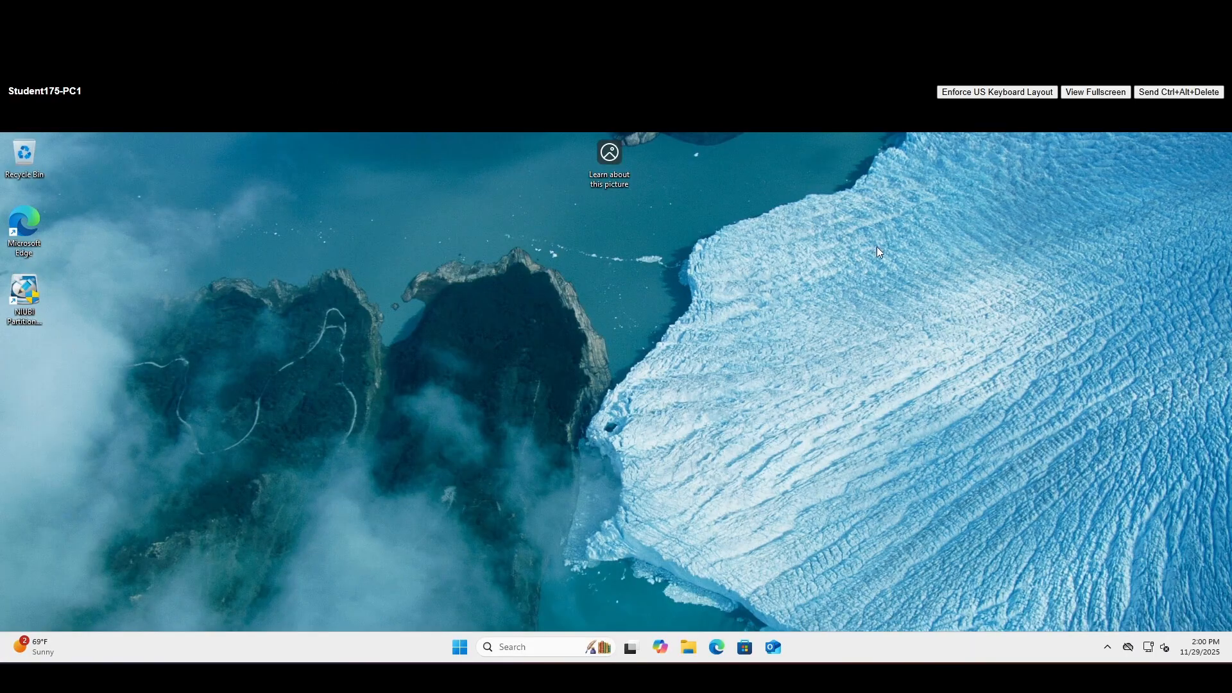
key(ctrl+shift+Tab)
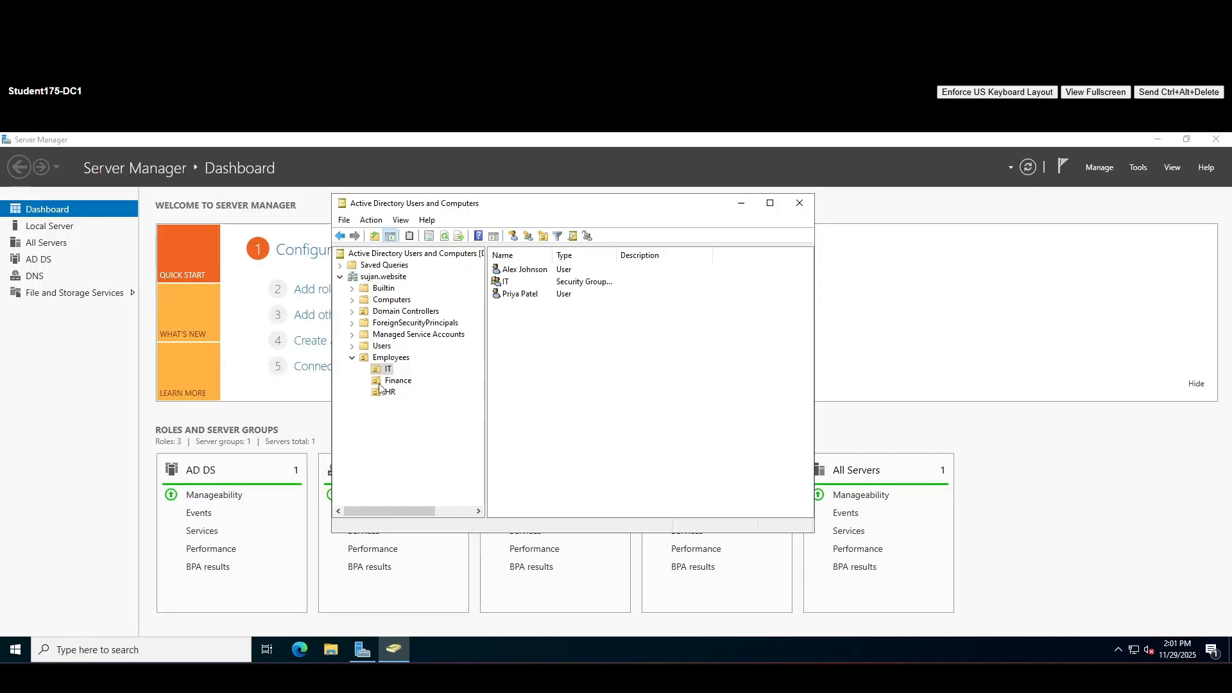